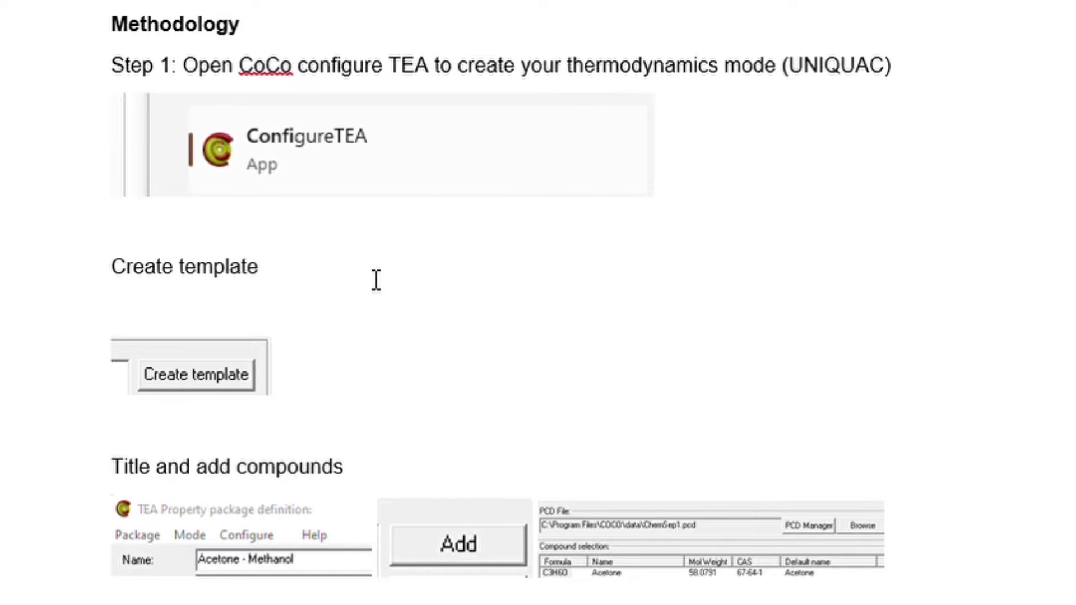
Step: Review the document's methodology for configuring the thermodynamic model in TEA and the compounds in CORN
scroll(375, 314, down, 8)
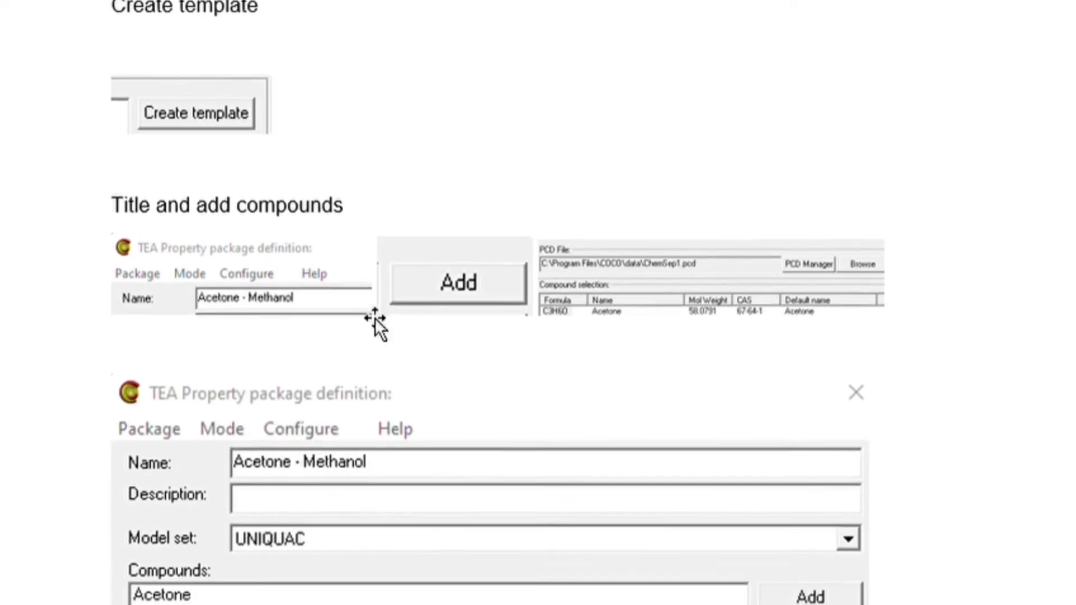
scroll(375, 321, down, 4)
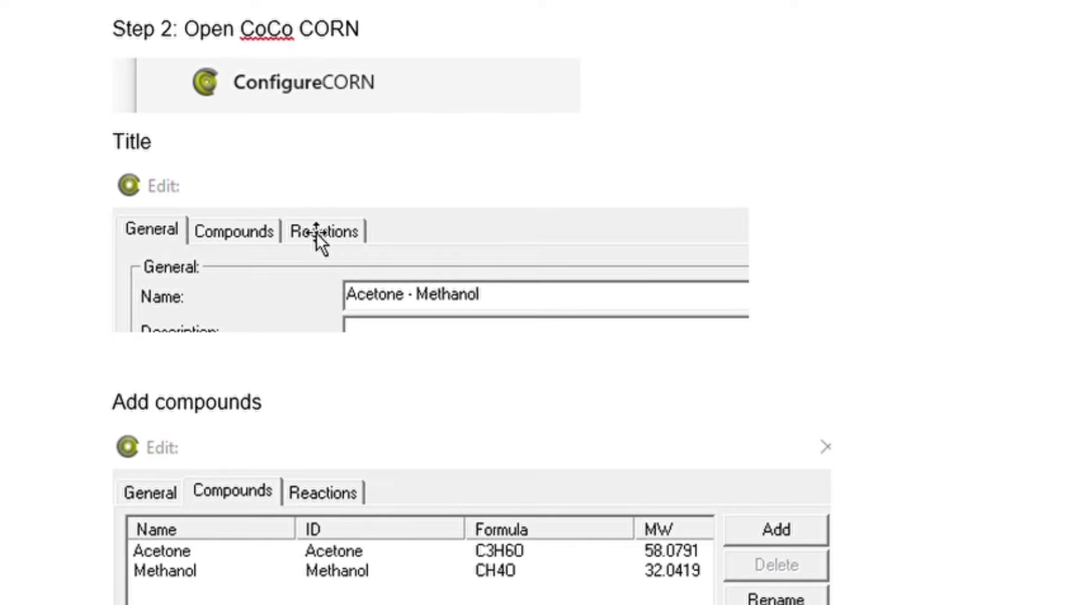
scroll(335, 248, up, 10)
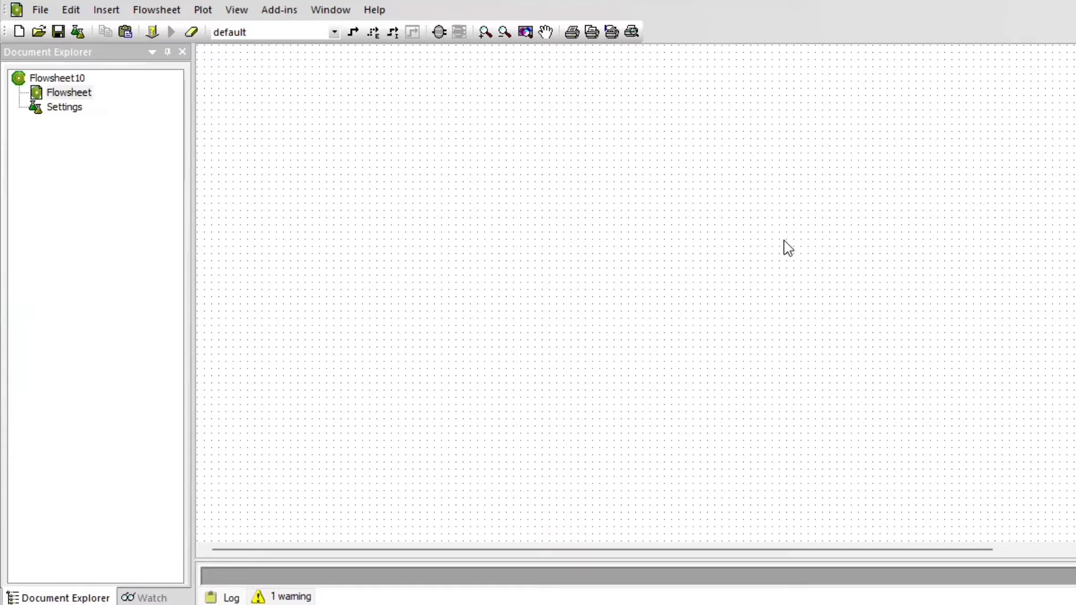
Step: Insert a ChemSep Column / Flash unit from the Separators category into the middle of the flowsheet
click(439, 32)
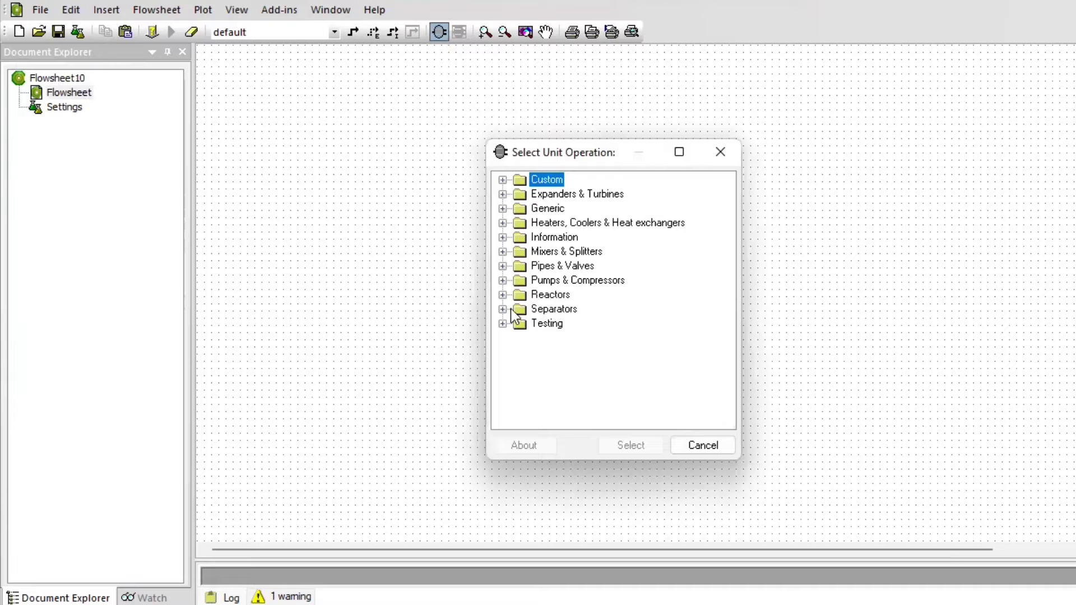
click(503, 309)
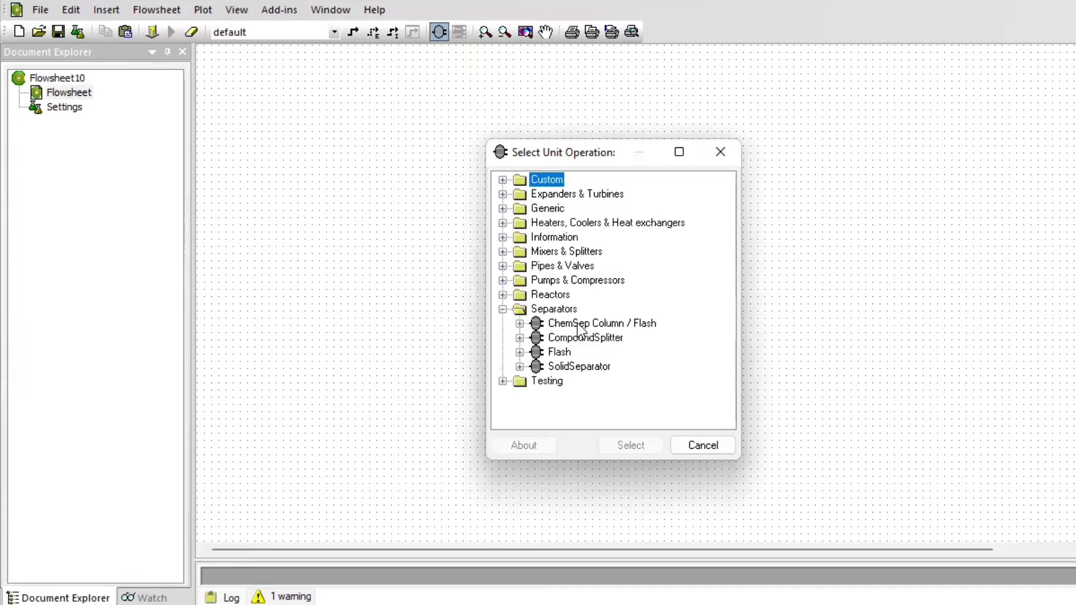
click(577, 324)
click(640, 447)
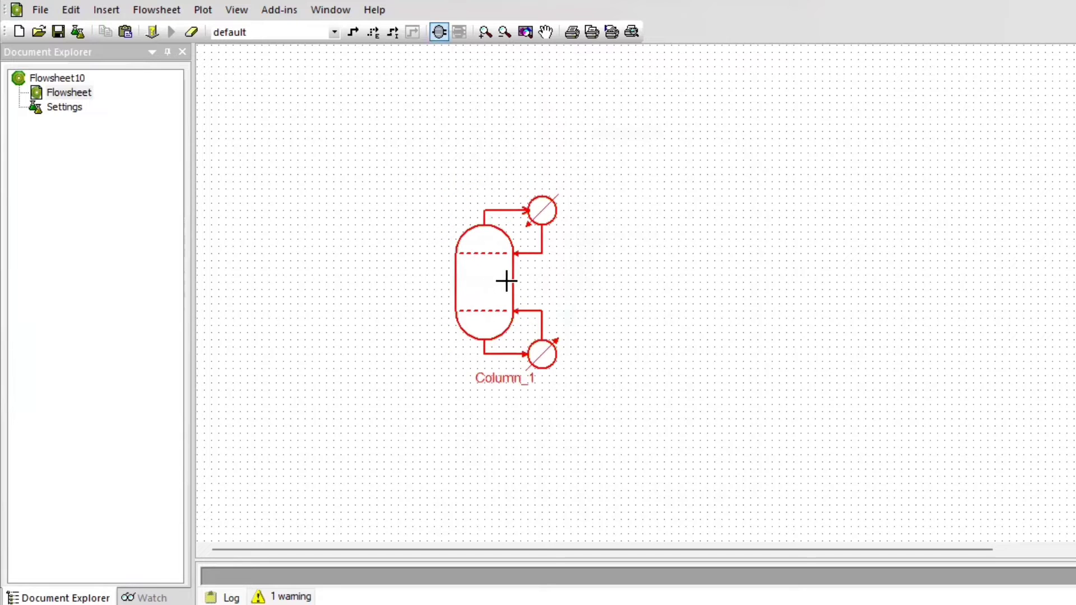
click(506, 282)
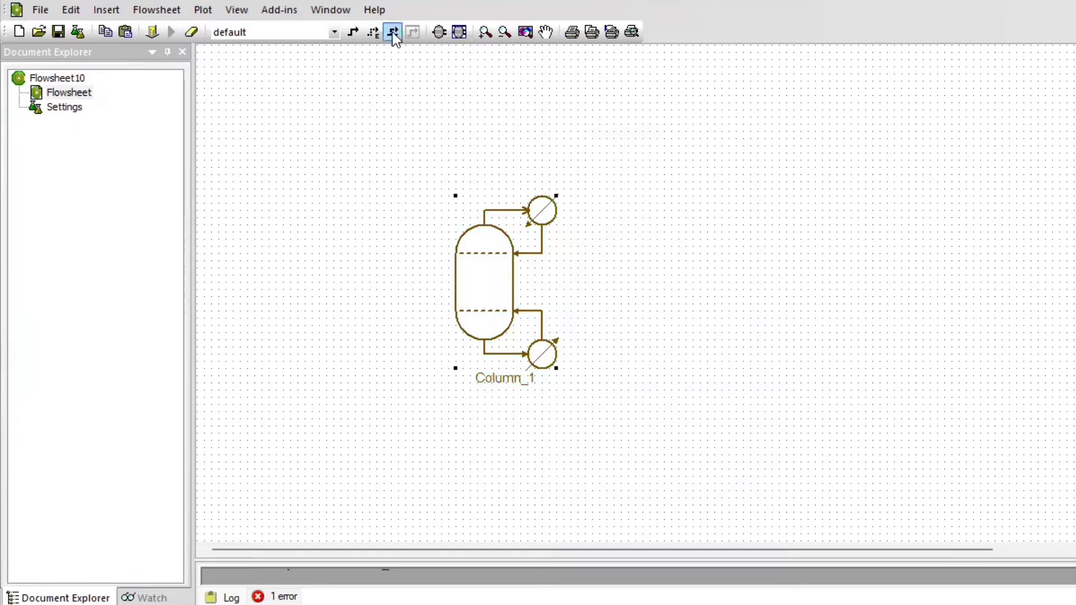
Step: Draw a feed stream into the column's inlet and enlarge the column
click(355, 32)
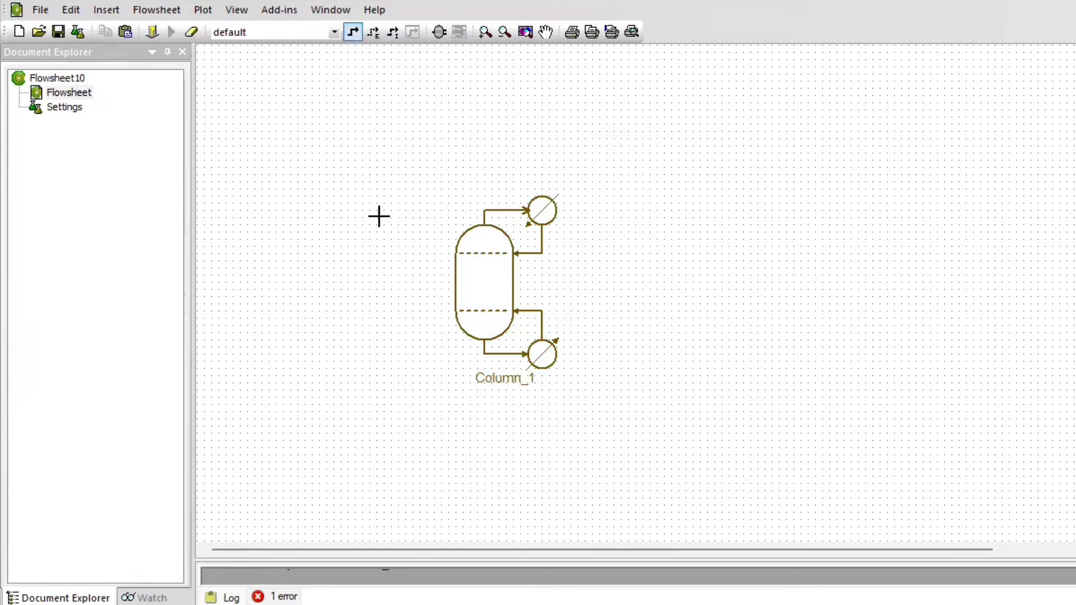
click(347, 289)
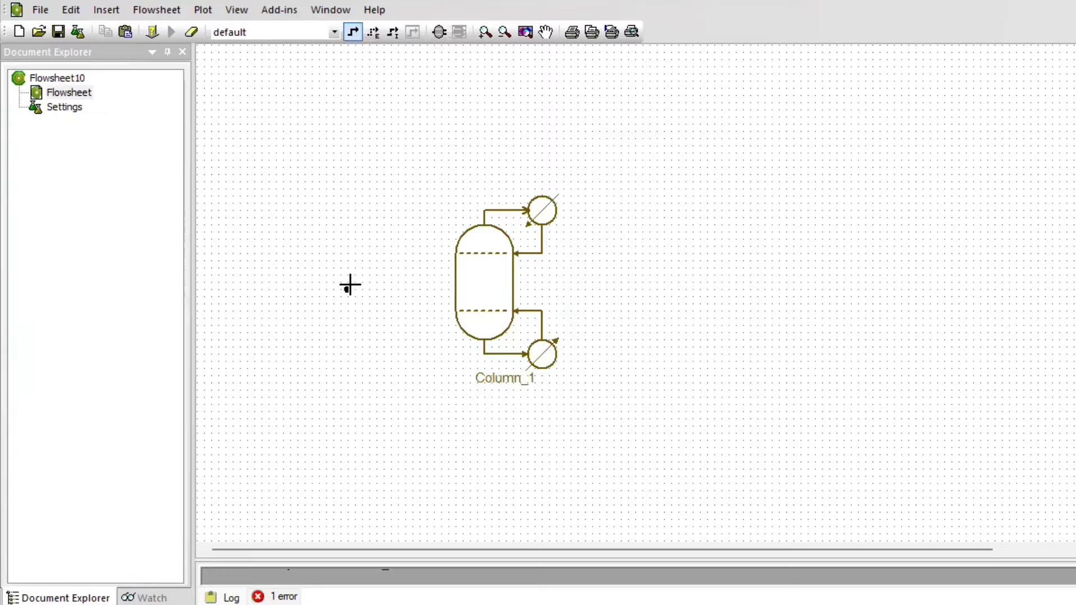
click(453, 290)
click(464, 224)
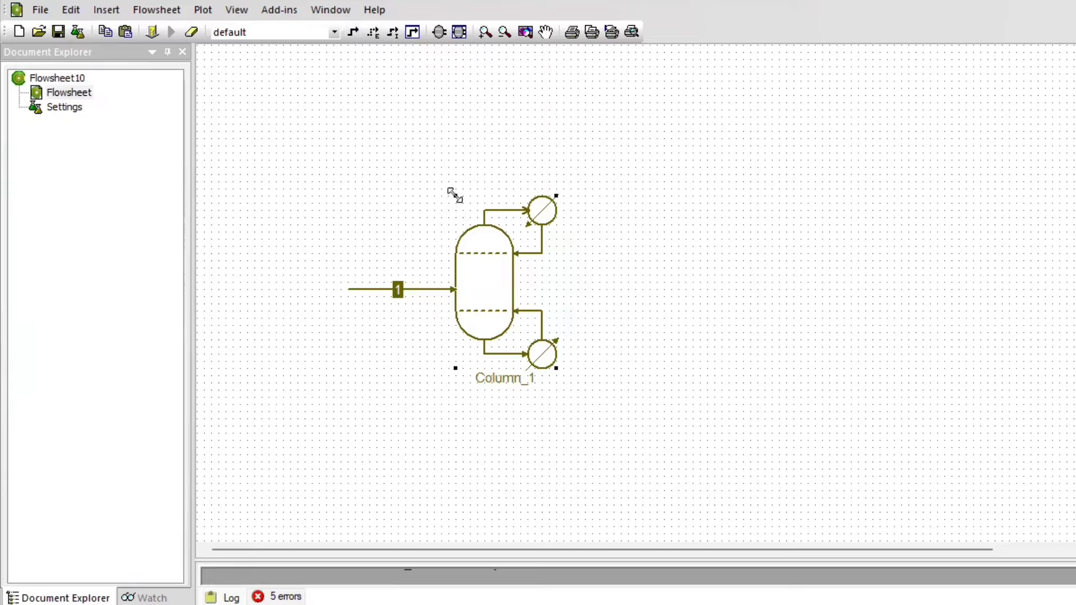
Step: Draw a product stream from the condenser, connect it to the column's top port, and move its start to the reflux line
click(348, 293)
click(564, 167)
click(647, 311)
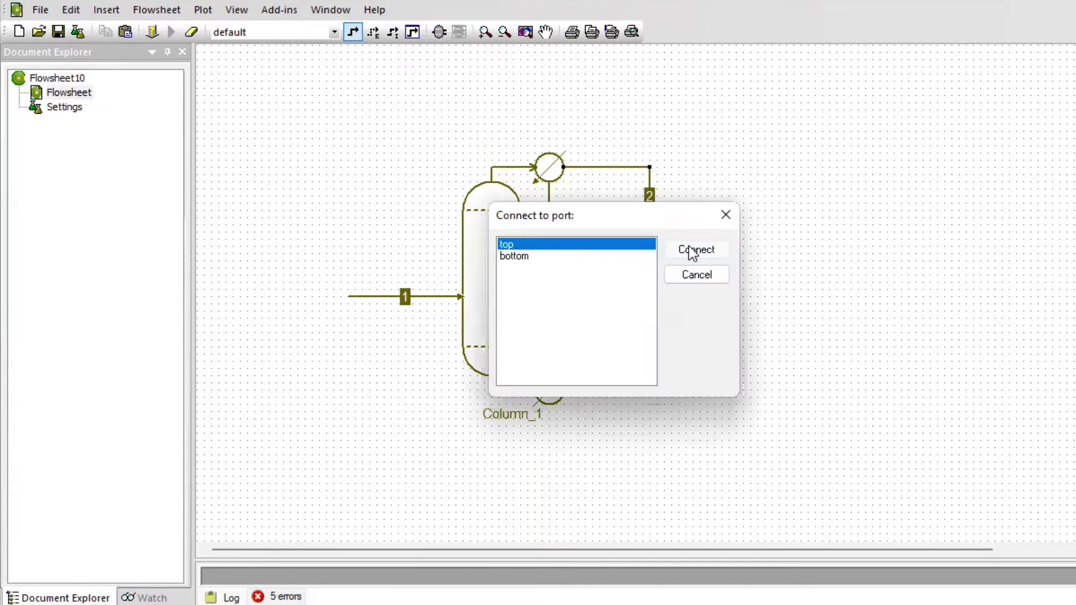
click(693, 250)
click(565, 175)
drag(565, 176, 555, 202)
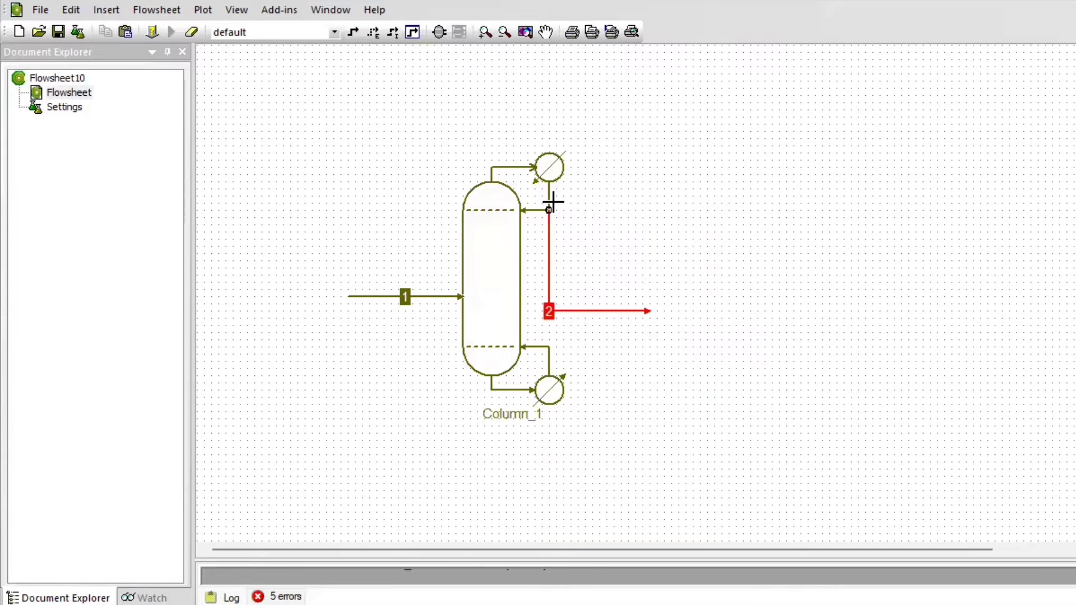
Step: Draw a bottoms product stream running straight out of the column's reboiler
click(349, 37)
click(564, 390)
click(648, 389)
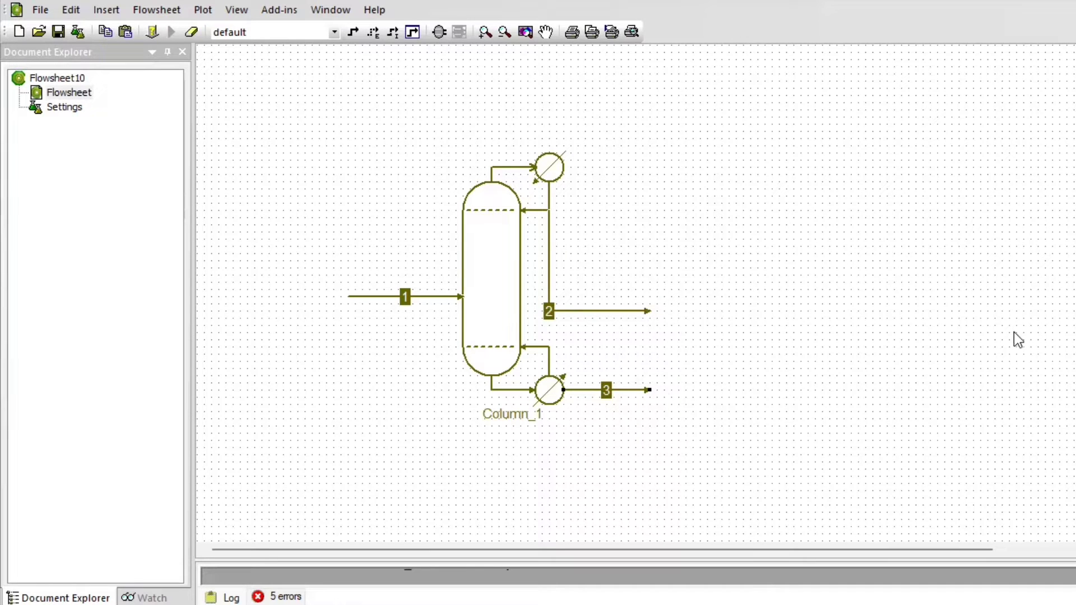
Step: Add the TEA property package Acetone - Methanol to the flowsheet configuration and assign it to the default stream type
mouse_move(513, 234)
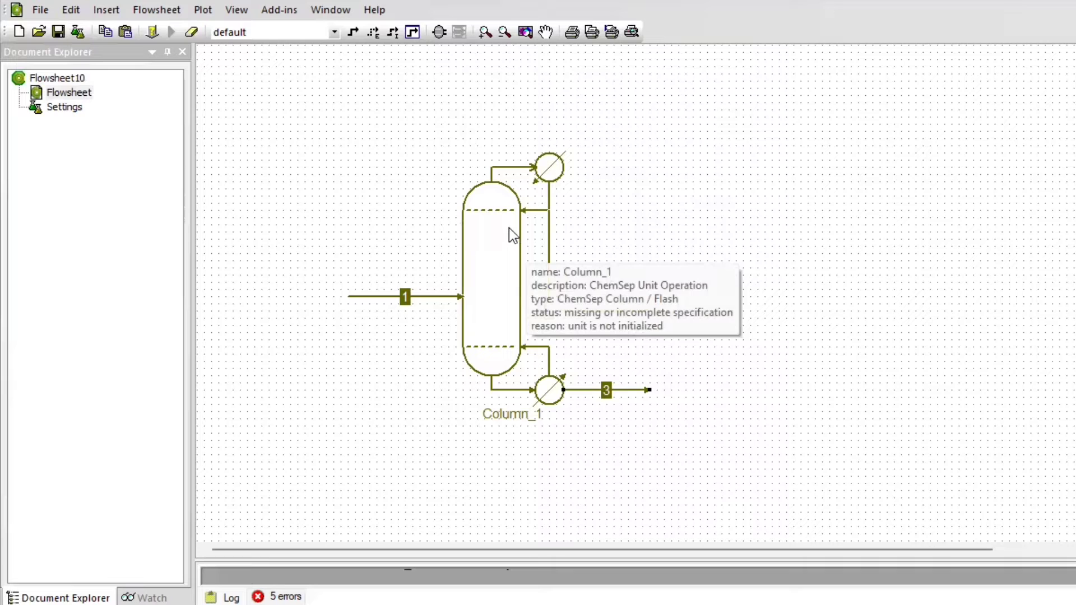
double_click(70, 107)
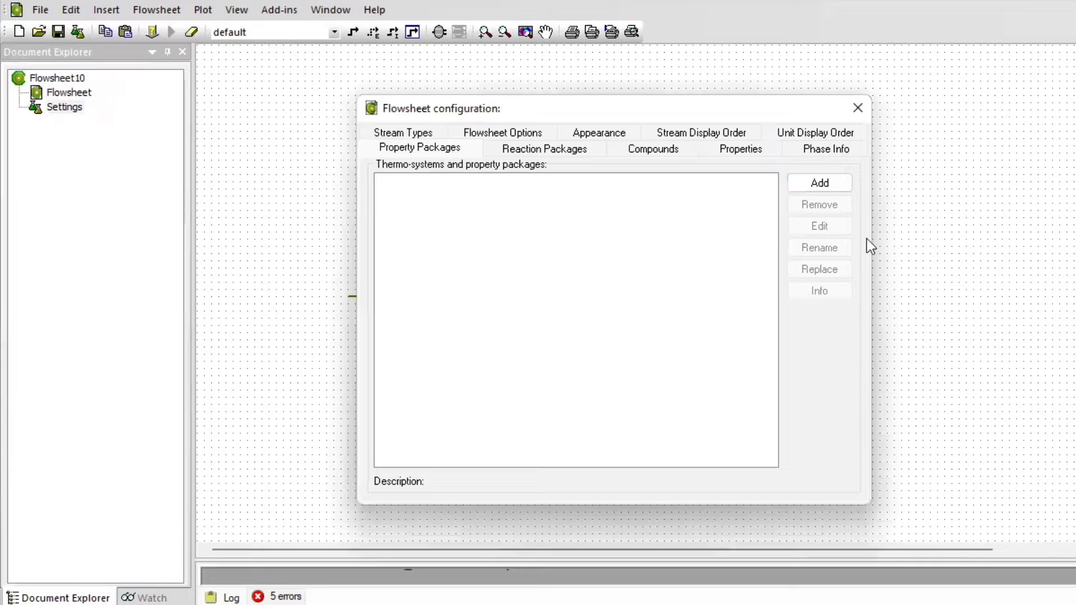
click(829, 186)
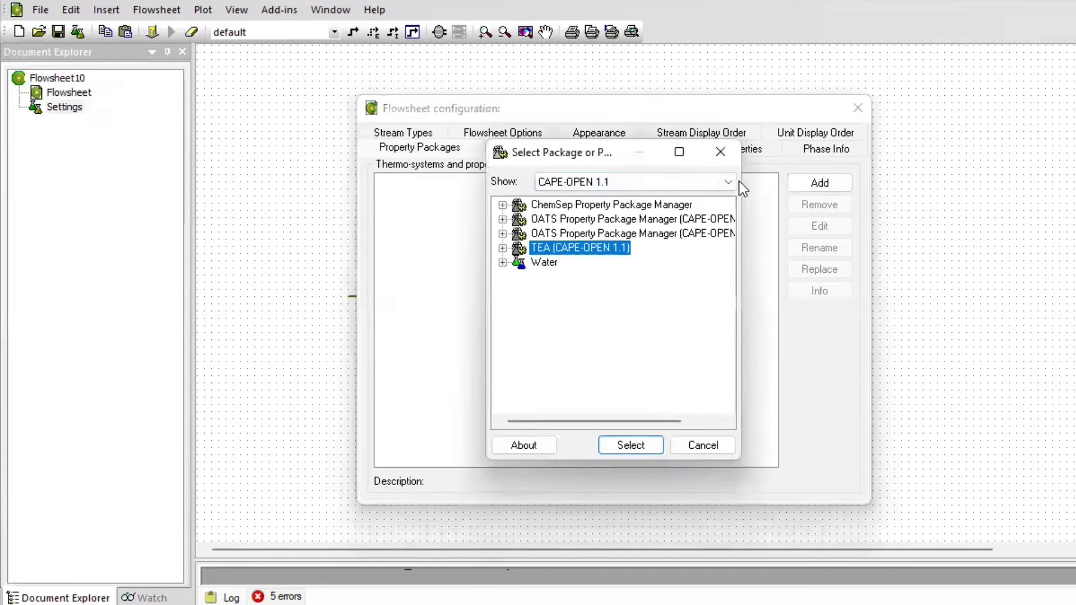
click(626, 448)
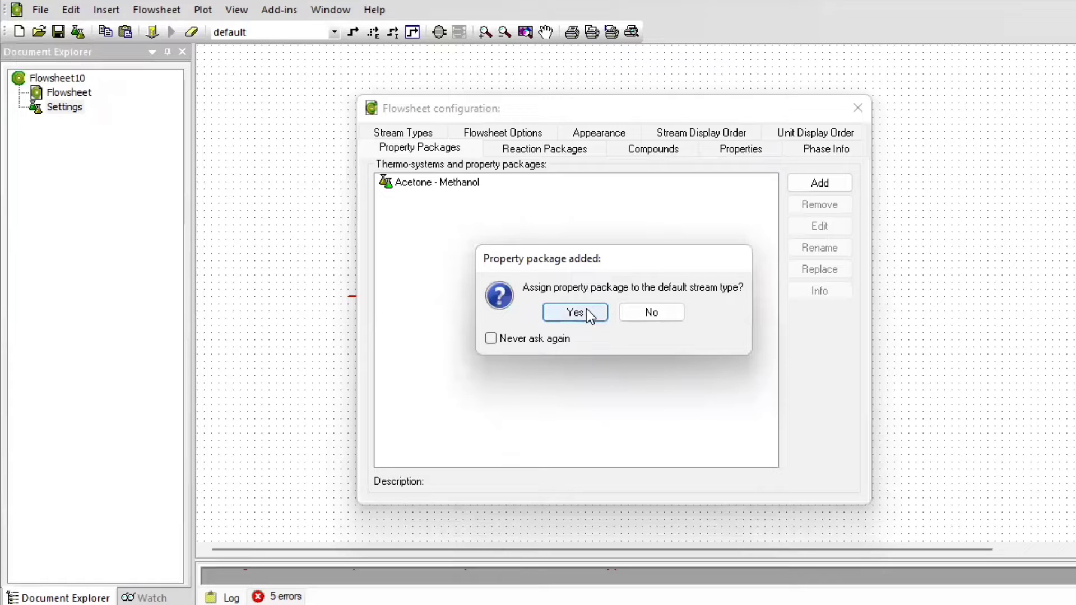
click(586, 310)
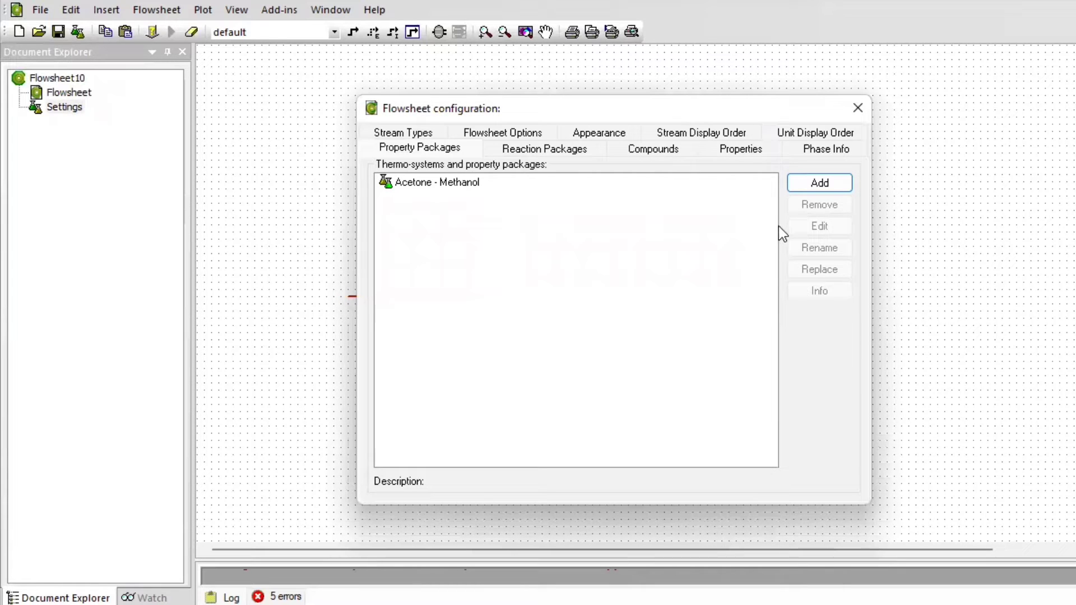
click(516, 152)
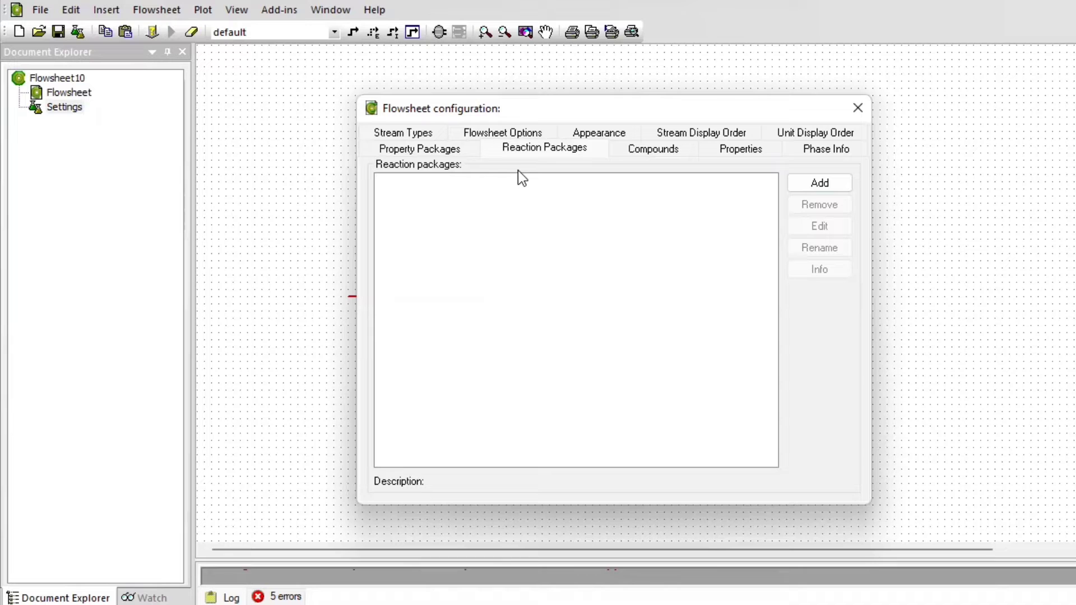
key(ctrl+shift+Tab)
click(857, 112)
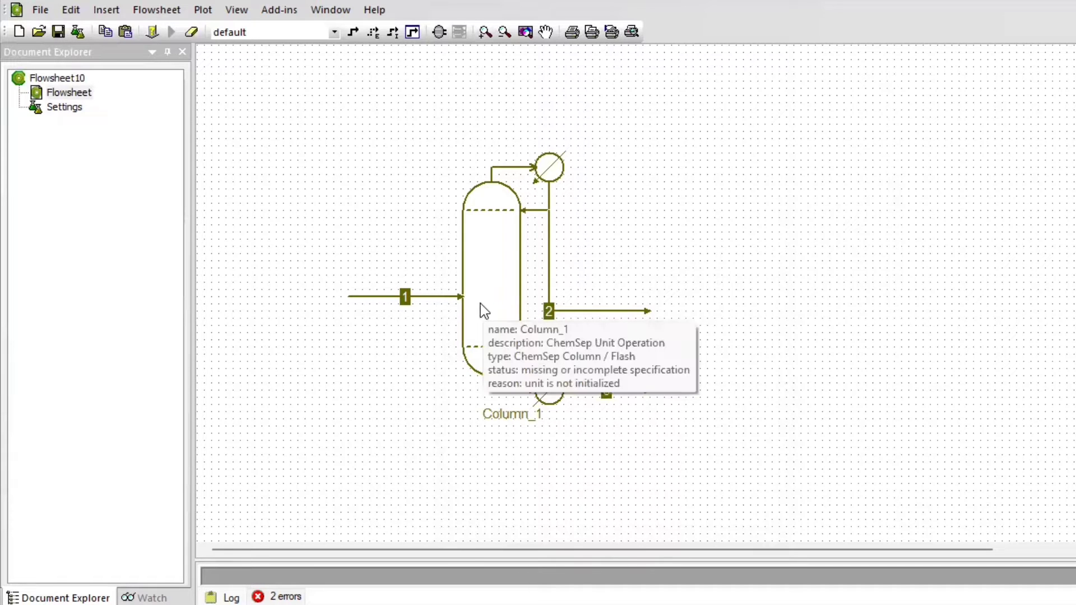
Step: Set the feed stream's pressure to 1 atm and its temperature to 328 K
double_click(406, 298)
click(351, 129)
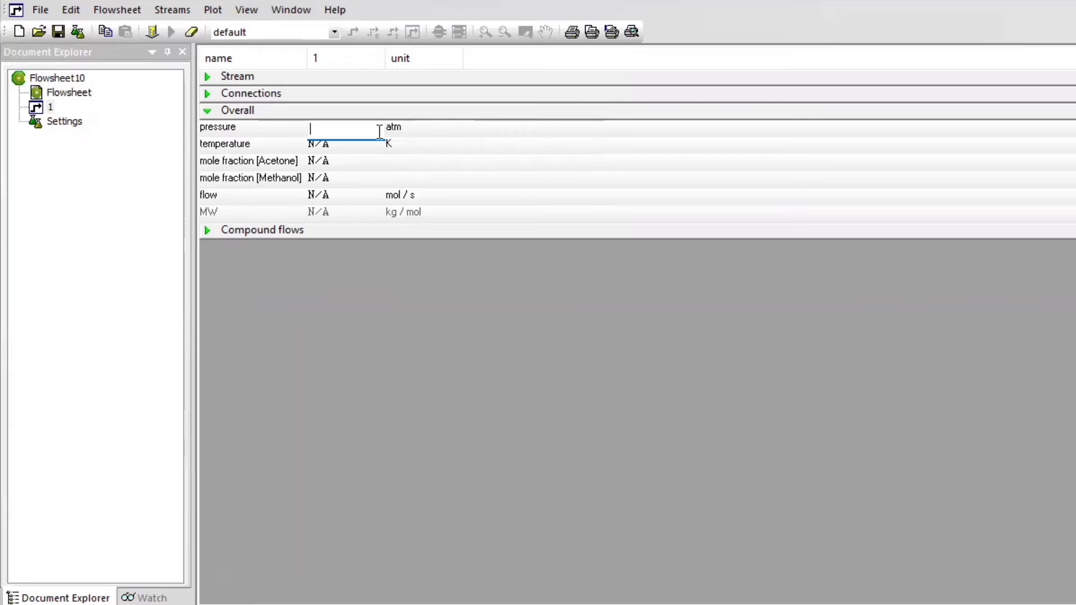
text(1)
key(Return)
click(332, 143)
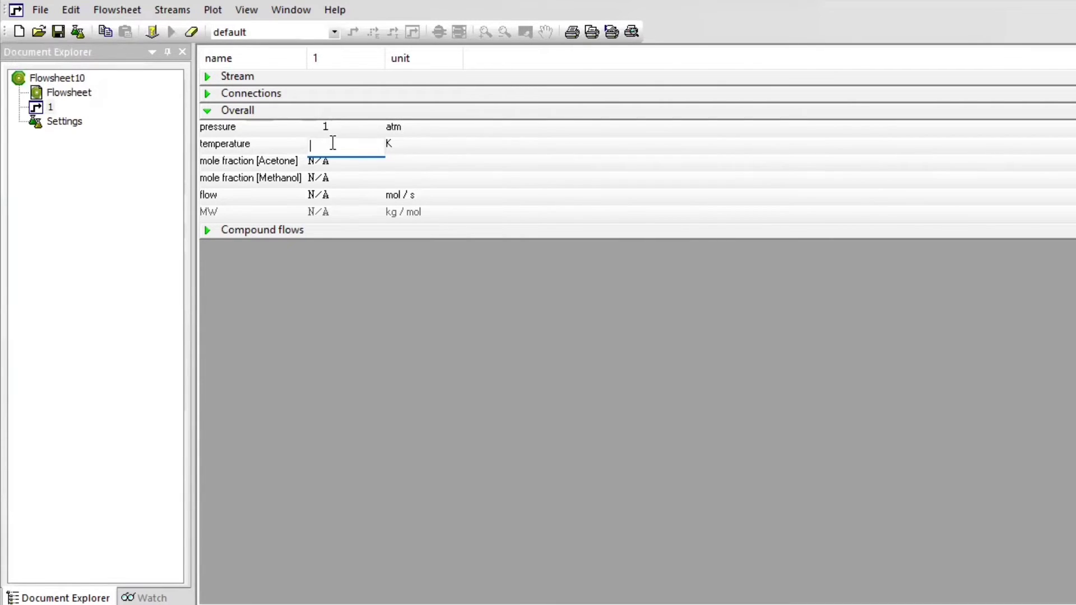
text(328)
Step: Set the feed stream's acetone mole fraction to 0.5 and its flow to 540 mol/s
click(320, 163)
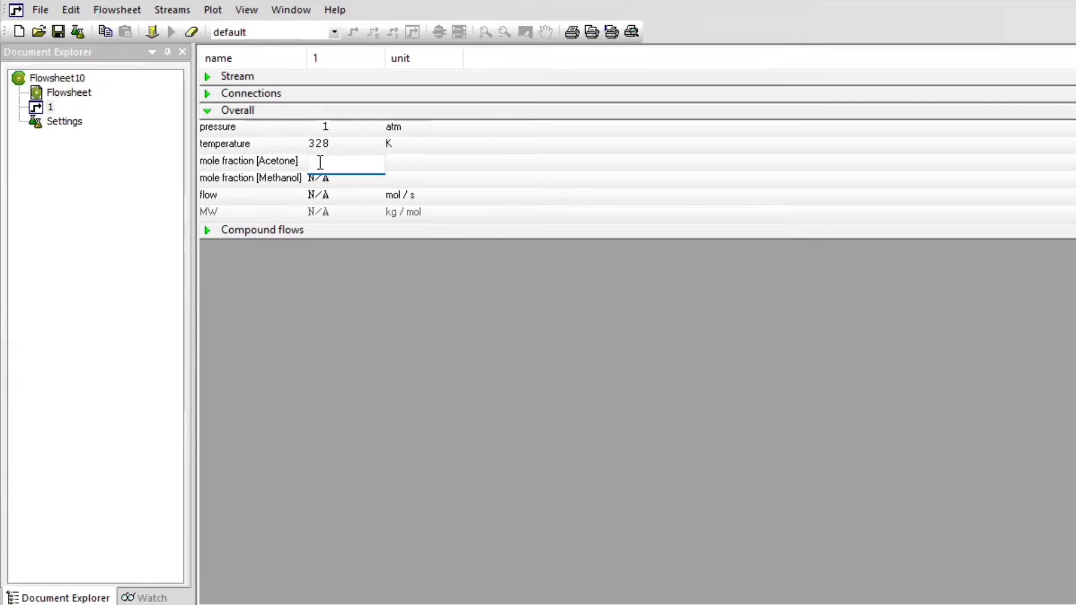
text(0.5)
key(Return)
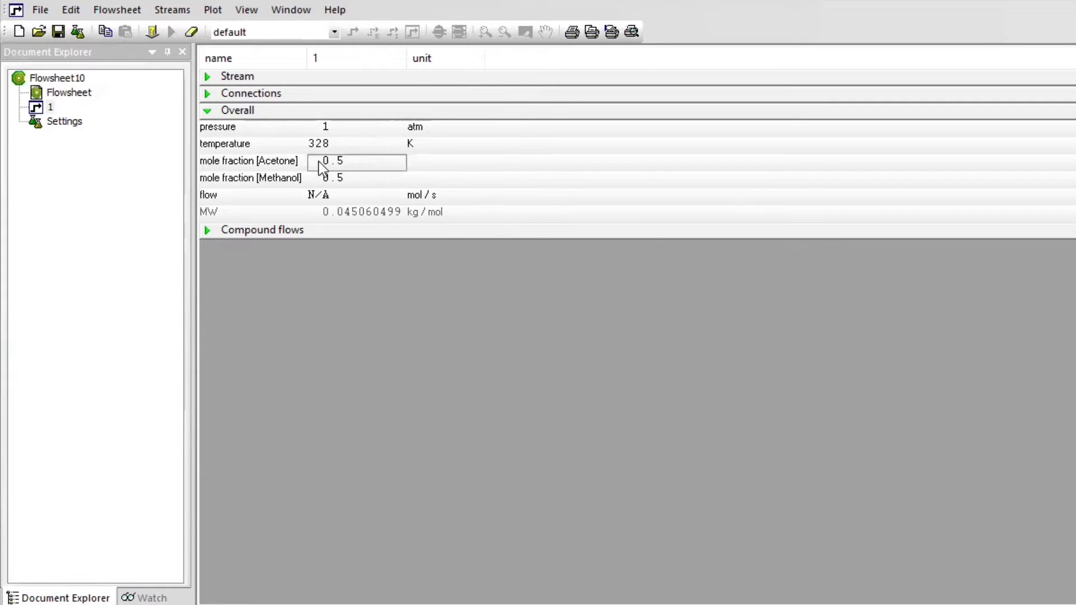
click(324, 196)
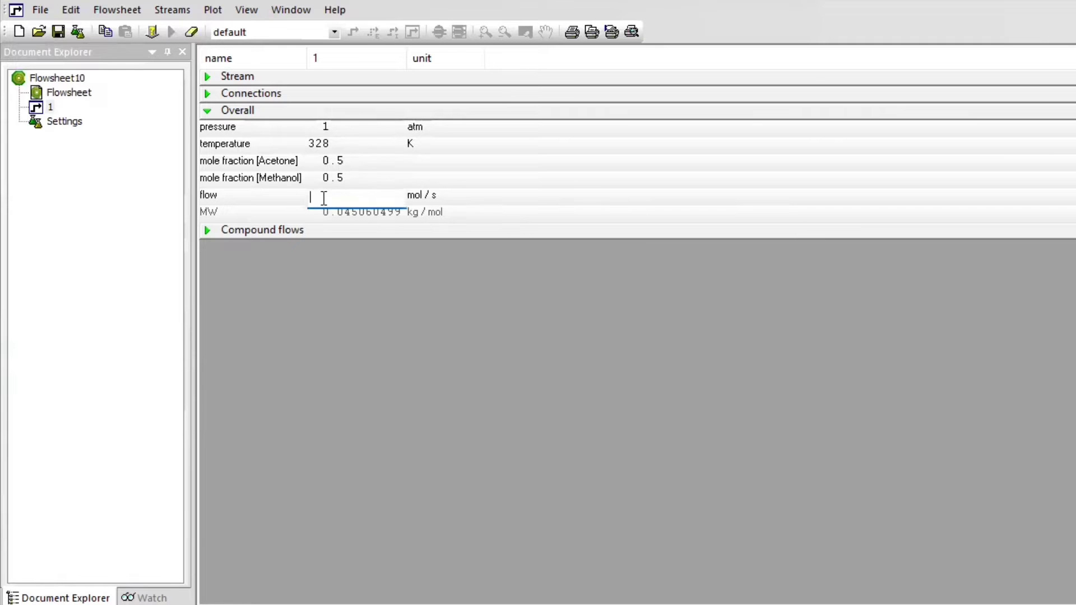
text(540)
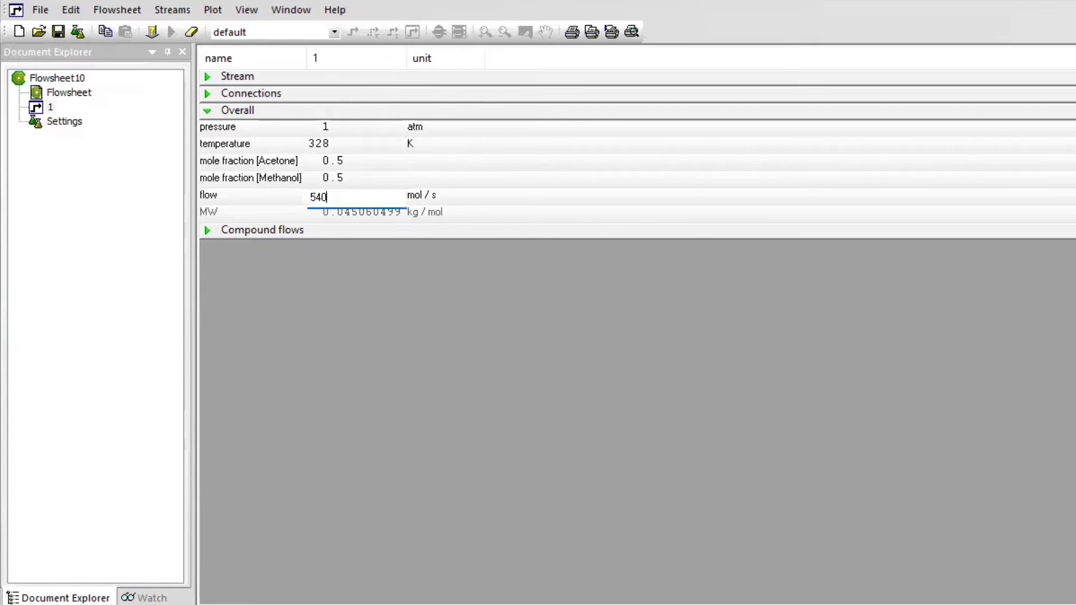
key(Return)
Step: Examine the feed stream's compound flows, phase fractions, liquid composition and overall properties
click(290, 232)
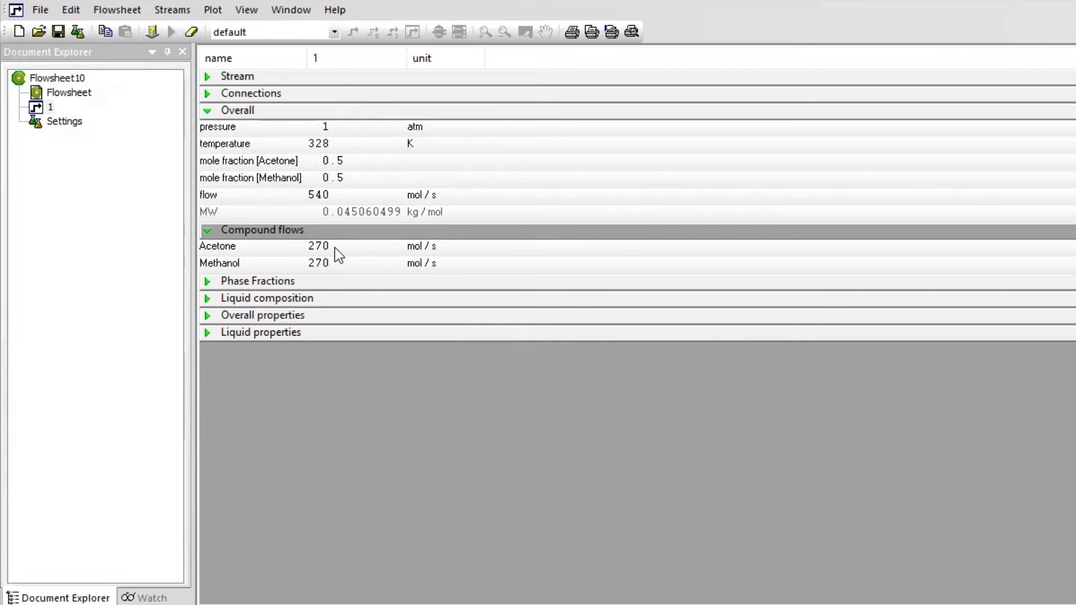
click(314, 280)
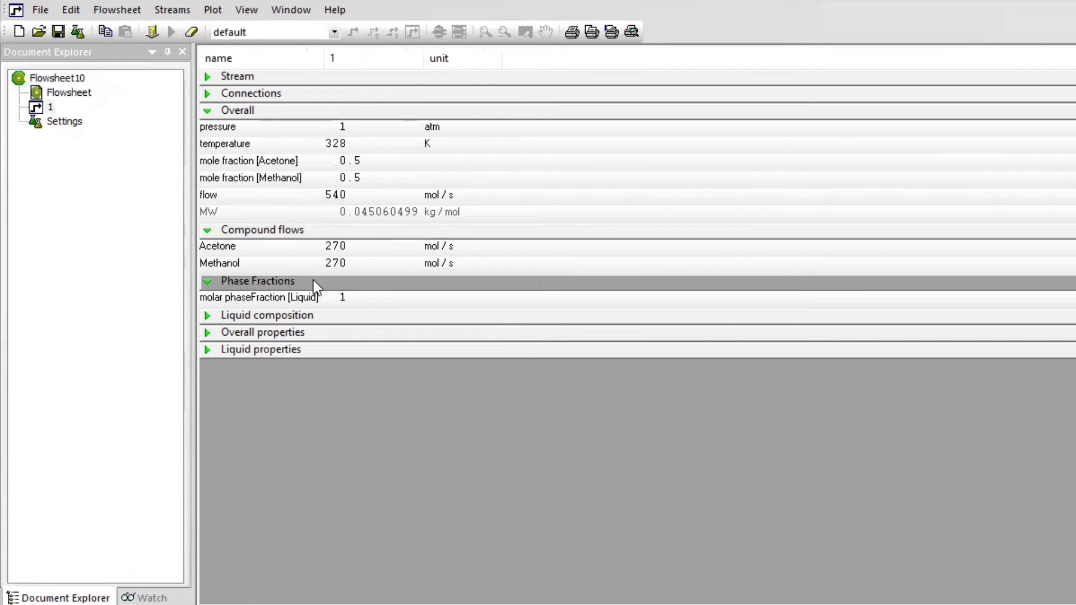
click(324, 317)
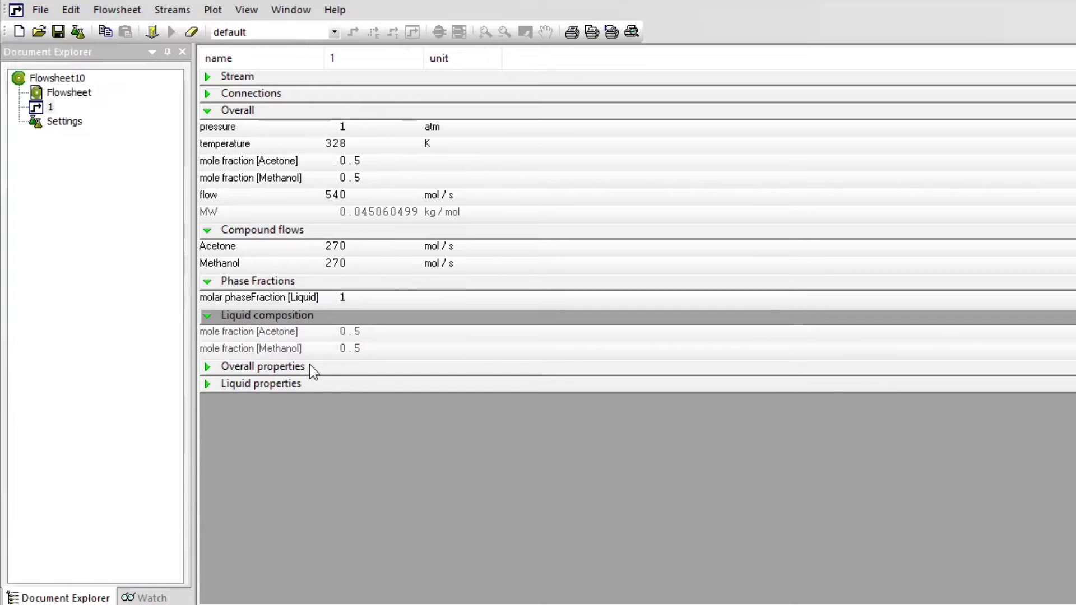
click(312, 370)
double_click(71, 97)
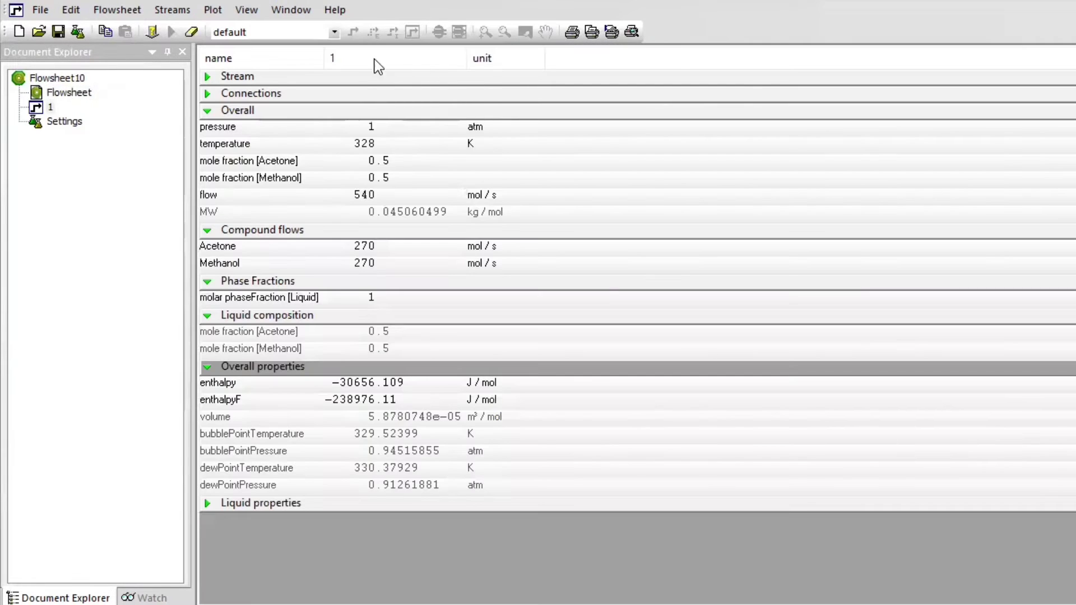
Step: Rename the column's inlet stream as Feed and return to the flowsheet
click(366, 93)
click(362, 79)
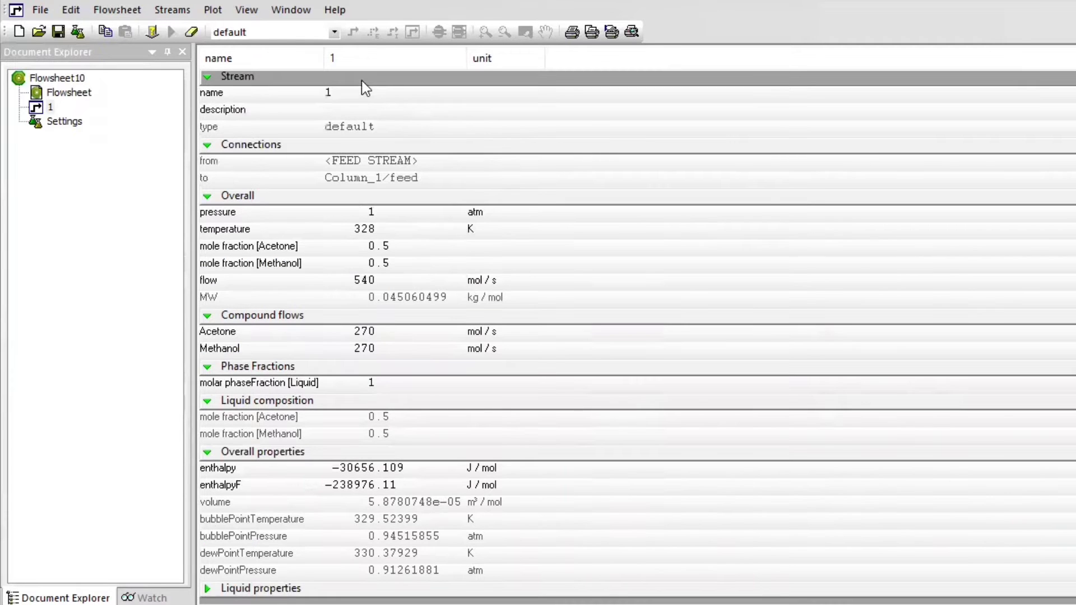
click(344, 96)
text(Fee)
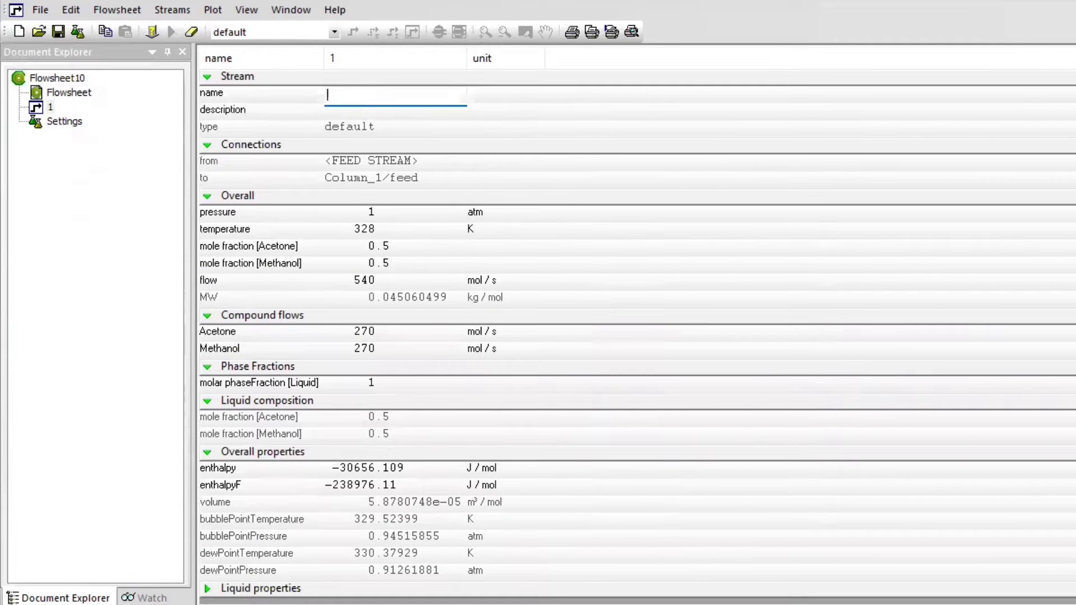
text(d)
double_click(55, 91)
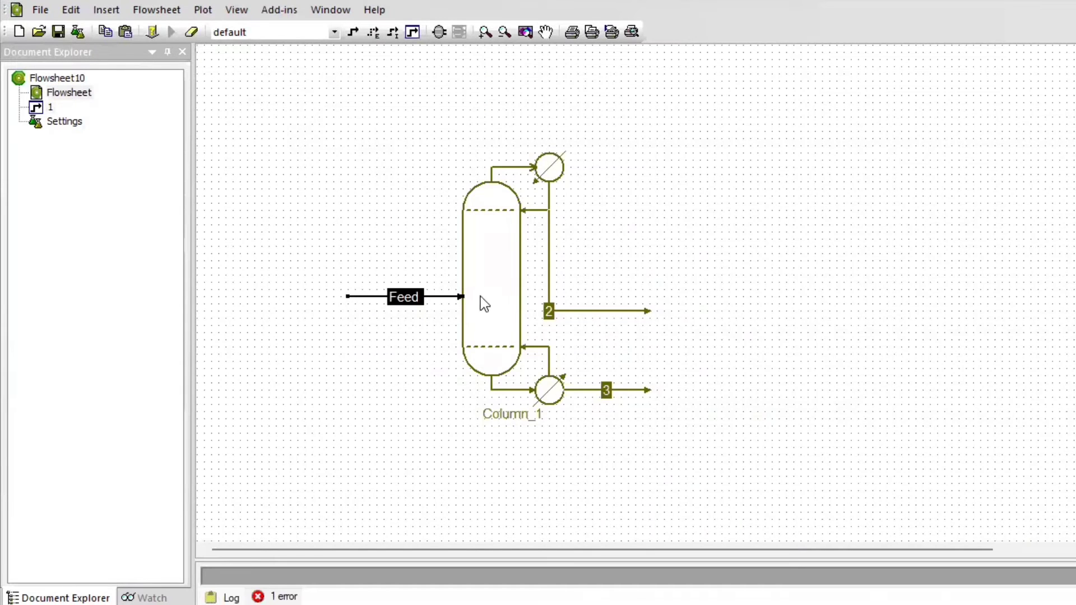
Step: Rename the column's top product stream 2 as D1
double_click(550, 310)
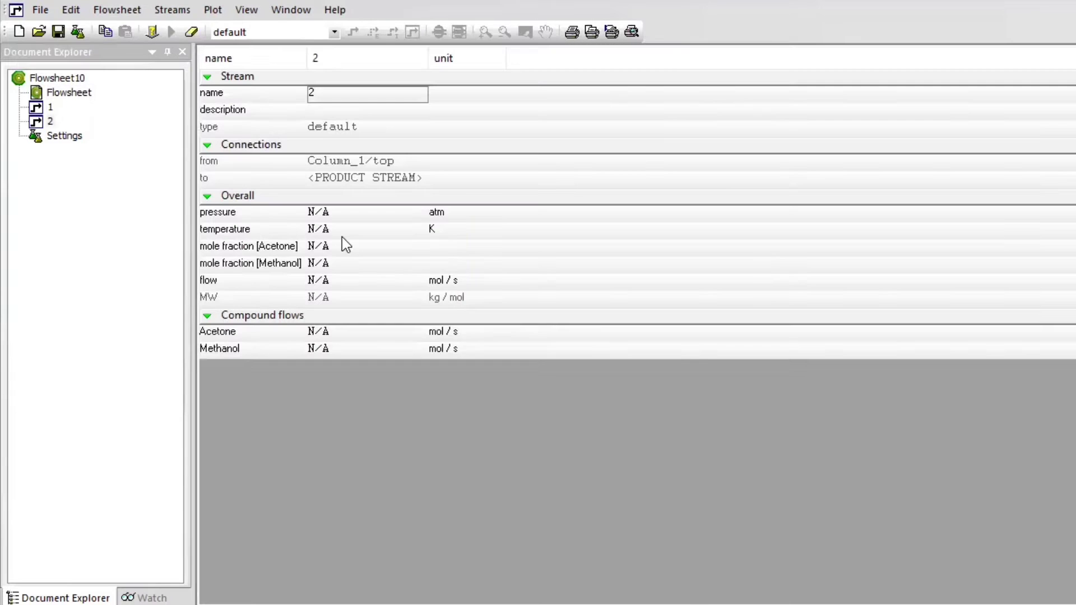
click(330, 95)
text(D1)
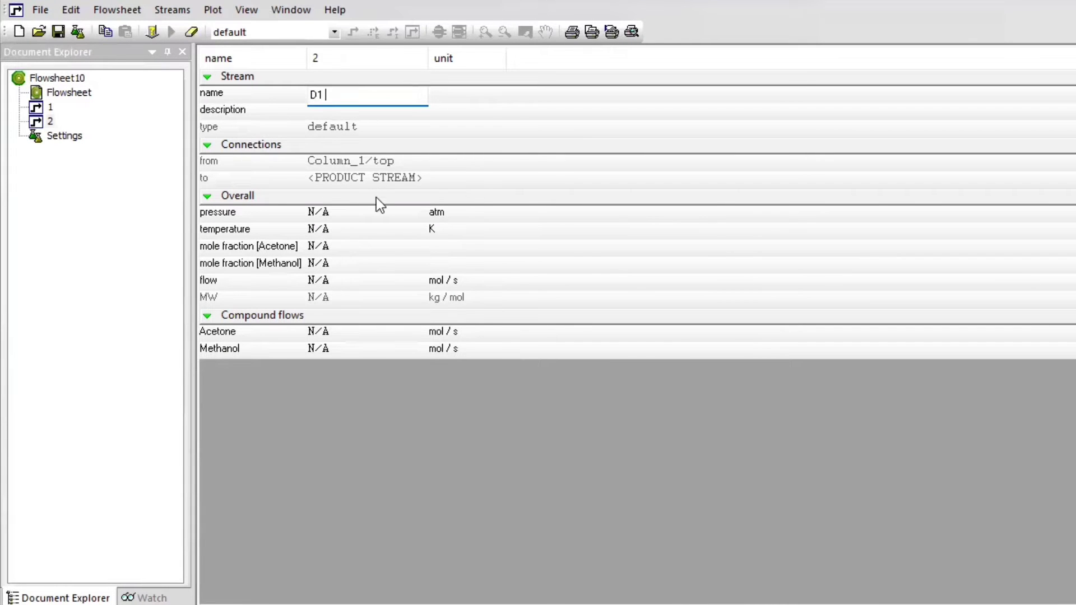
key(Return)
Step: Set stream D1's pressure to 0.9 atm and temperature to 328 K, and return to the flowsheet
click(376, 216)
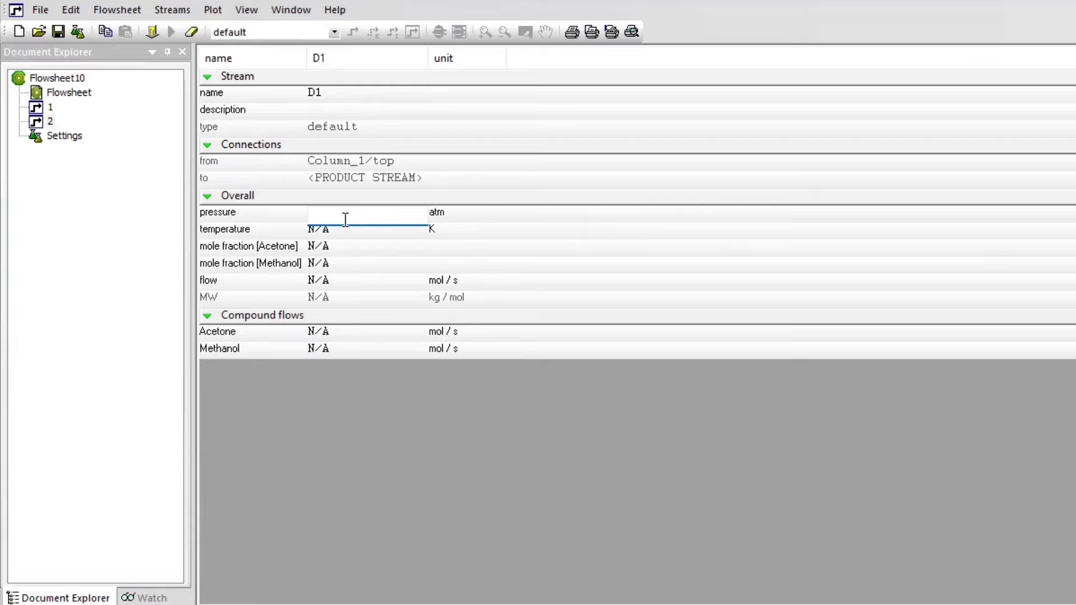
text(0.9)
click(312, 236)
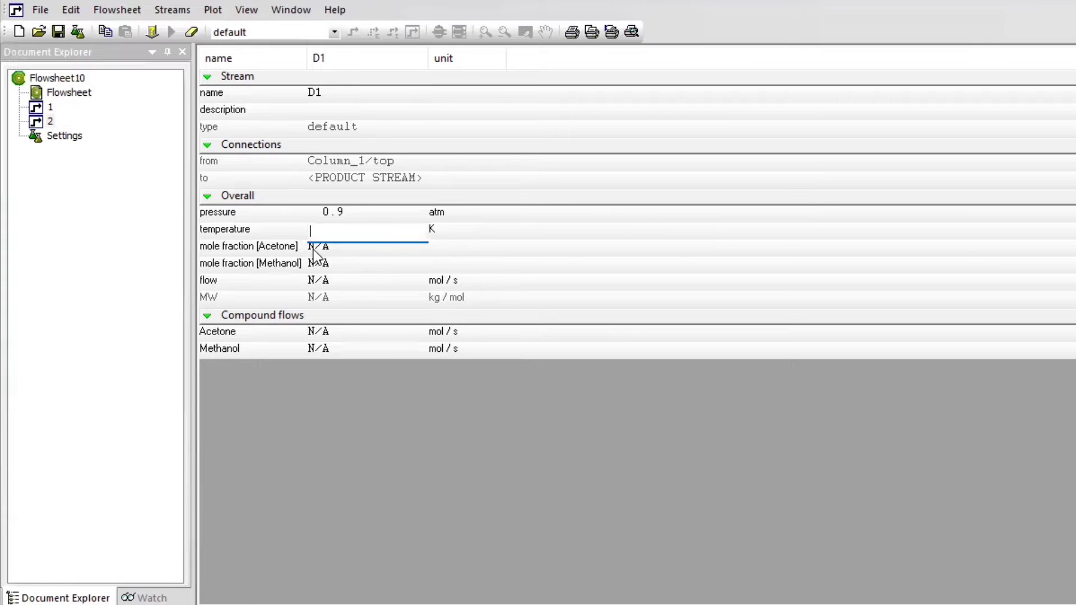
text(328)
key(Return)
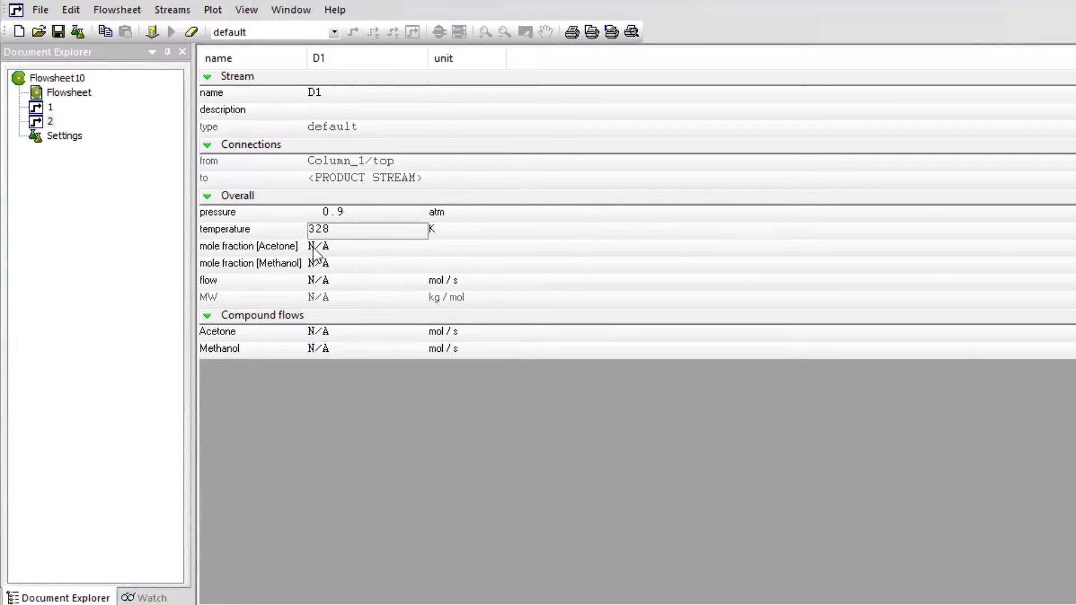
click(352, 253)
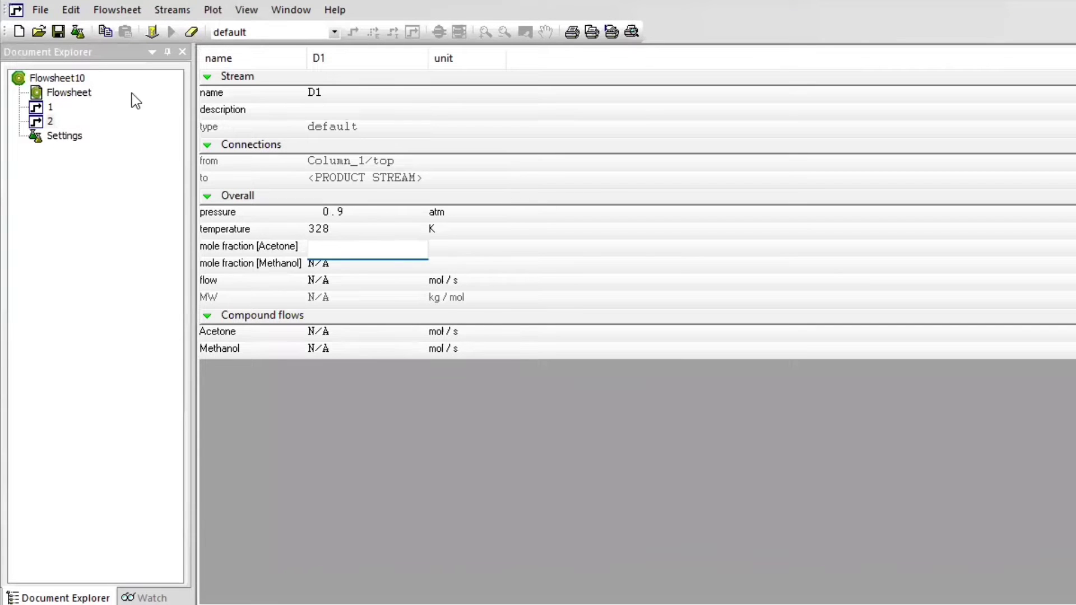
double_click(80, 93)
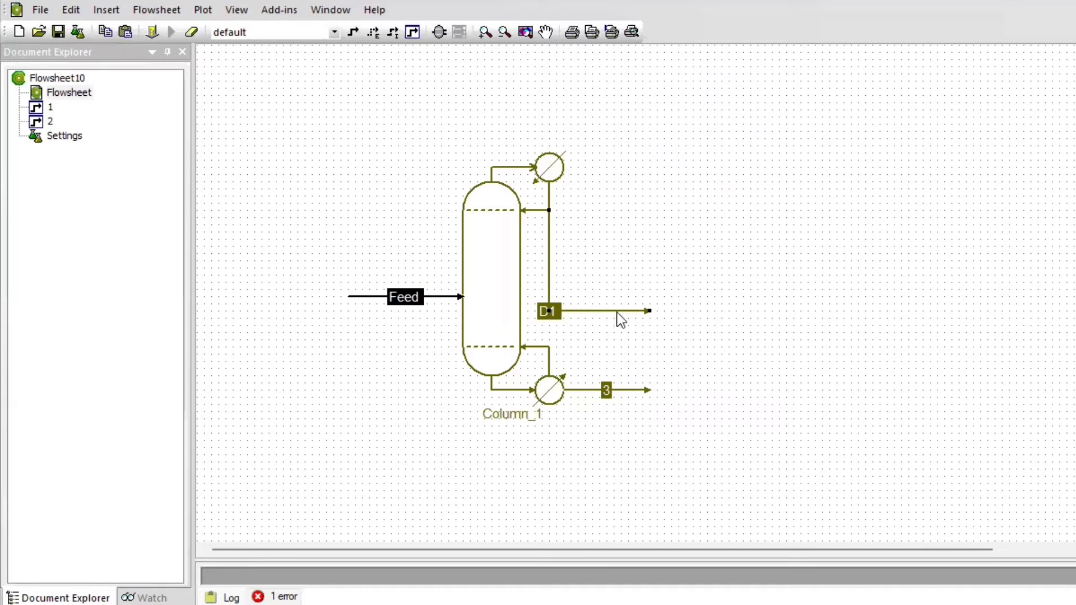
Step: Rename bottom product stream 3 as Methanol, with pressure 0.01 atm, mole fractions 0.006 acetone and 0.994 methanol, and flow 270 mol/s
mouse_move(526, 210)
mouse_move(488, 308)
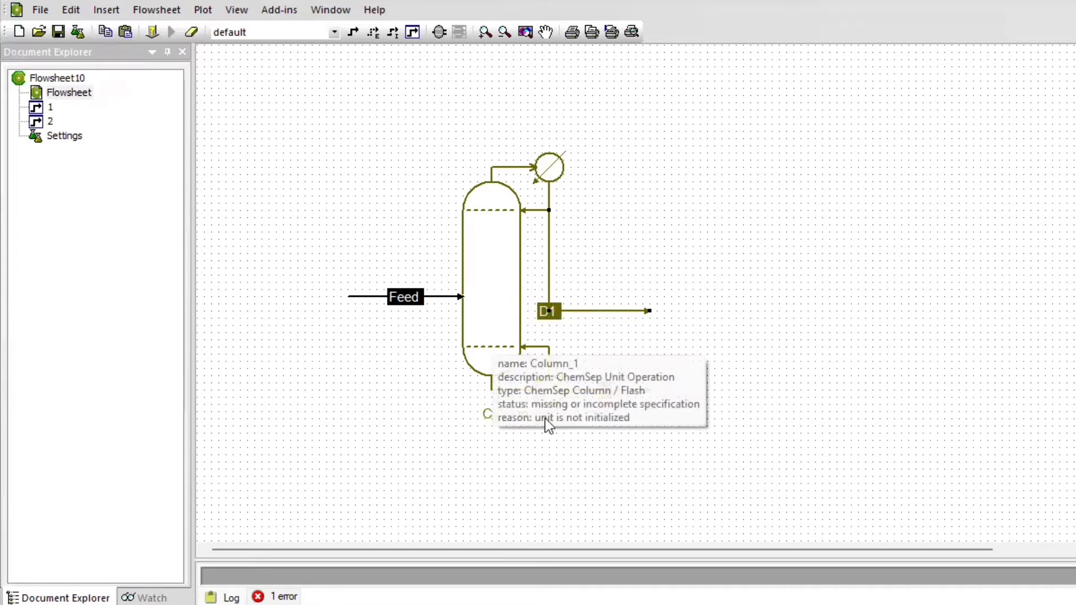
mouse_move(506, 242)
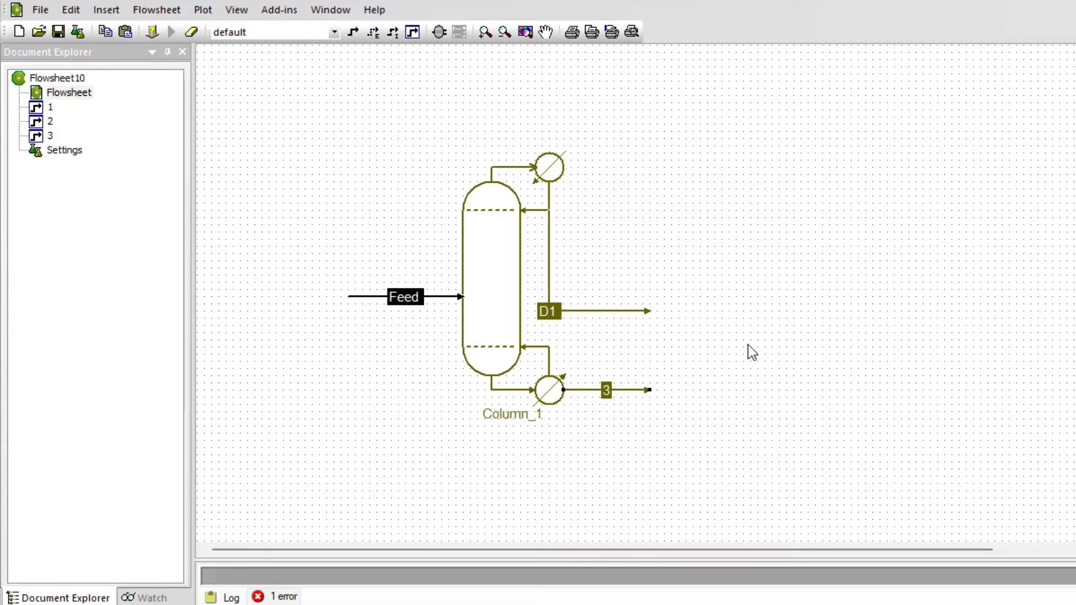
double_click(607, 390)
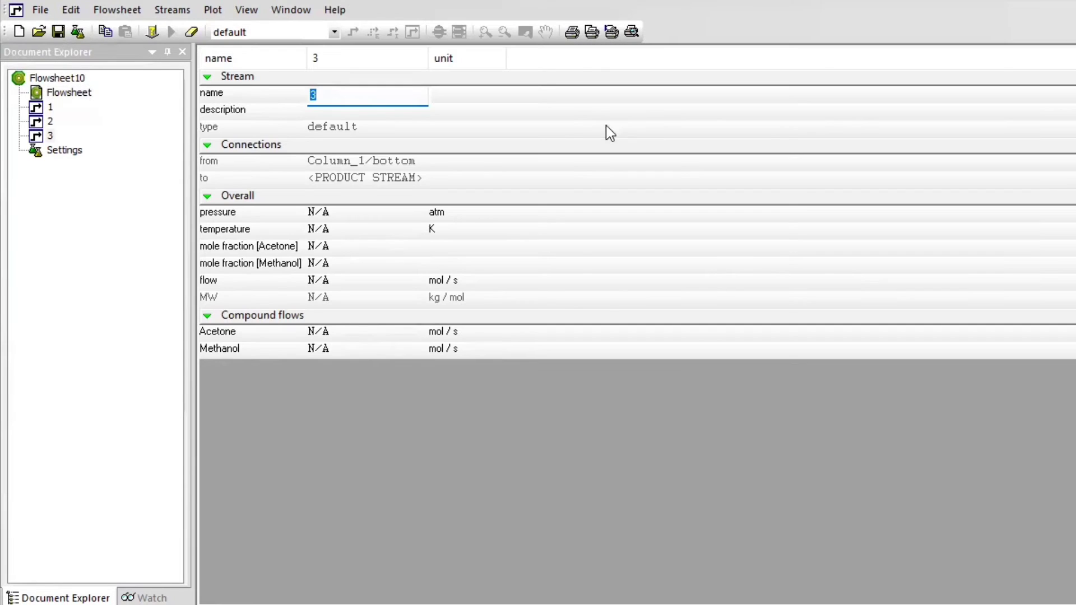
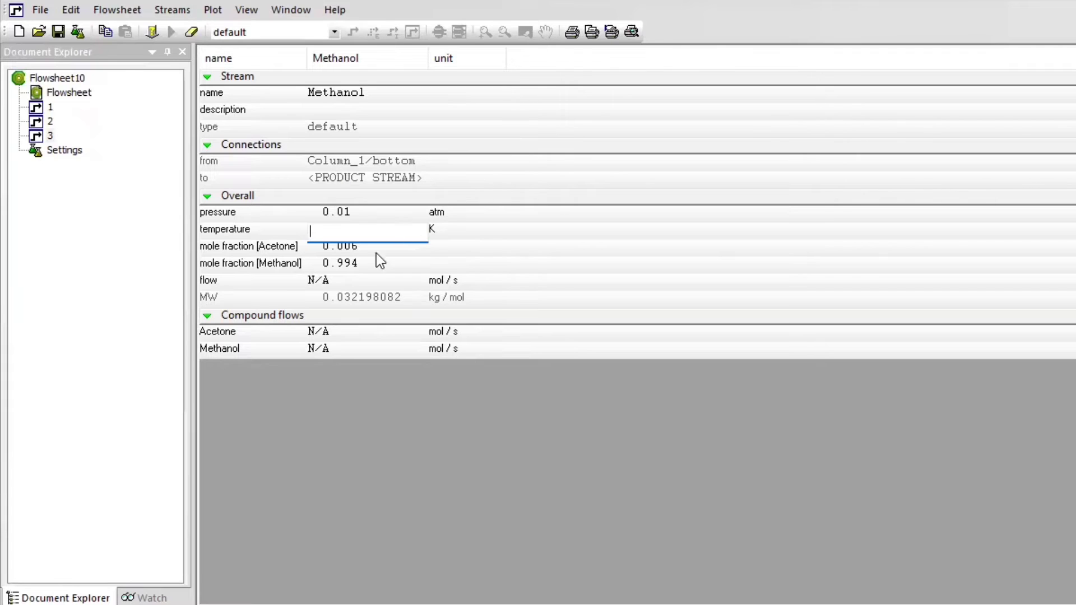
click(351, 278)
click(350, 281)
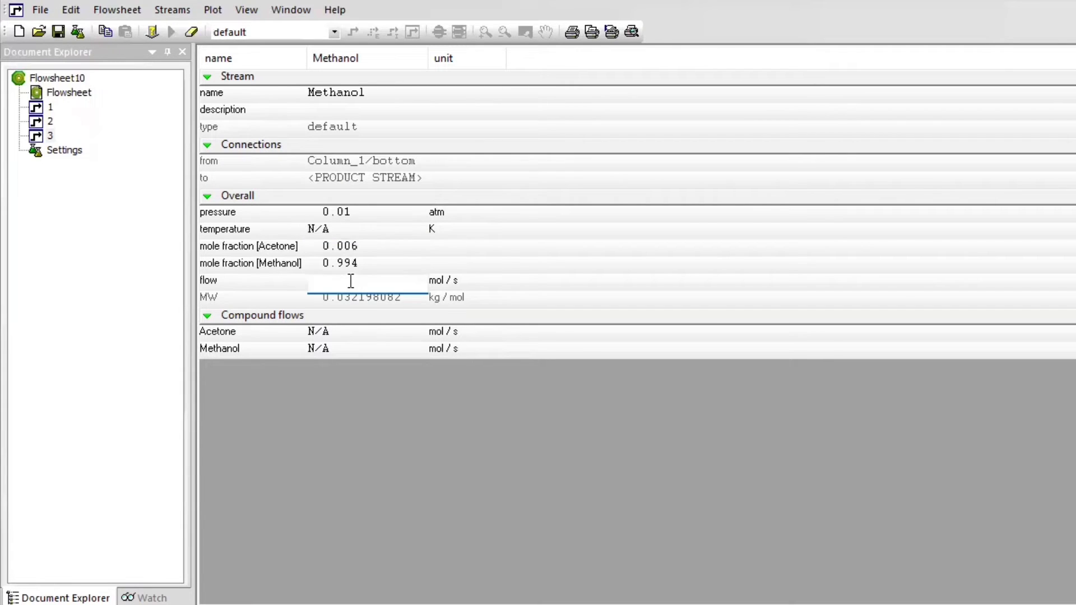
text(270)
key(Return)
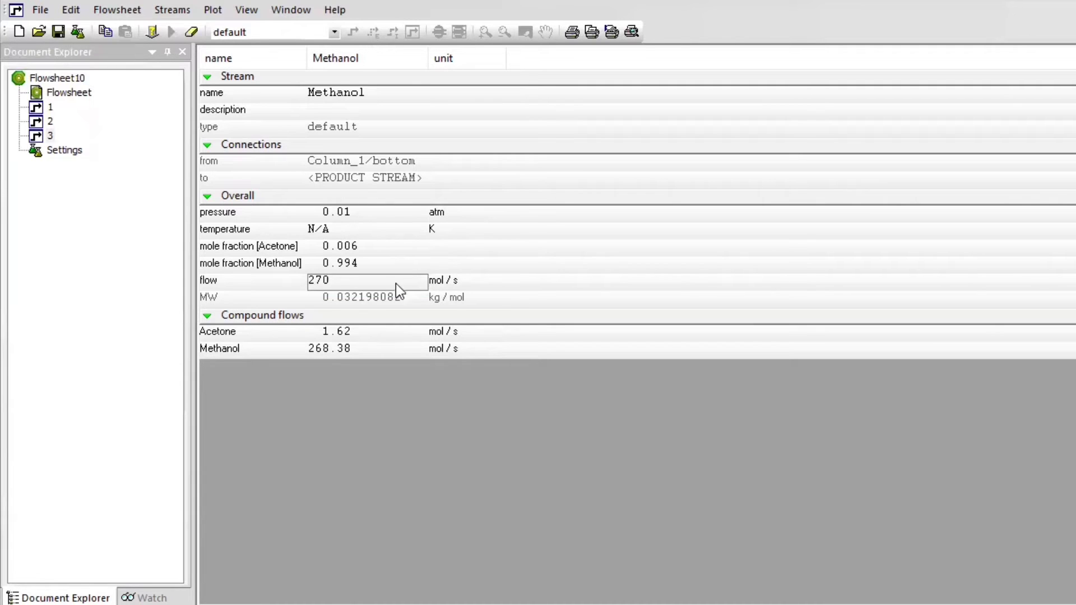
Step: Set the methanol mole fraction of top product stream D1 to 0.25
click(60, 106)
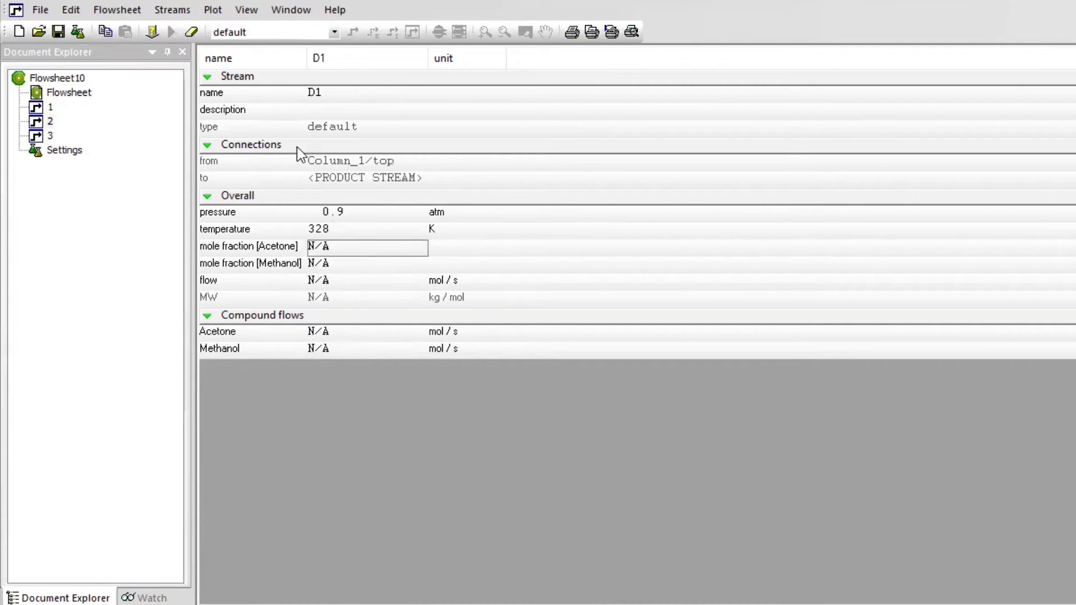
click(341, 250)
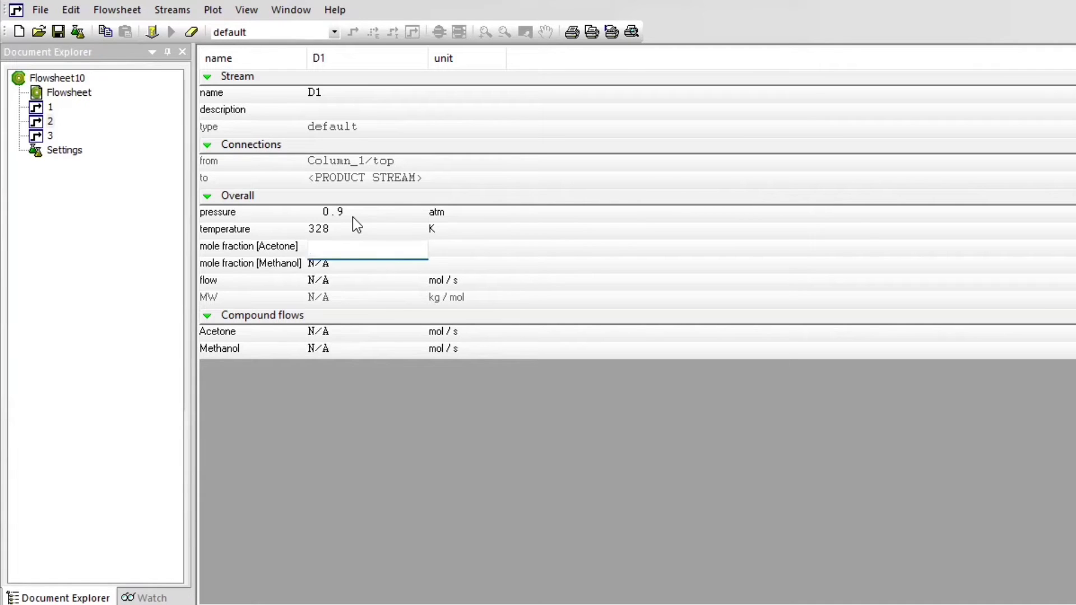
click(325, 266)
text(0.25)
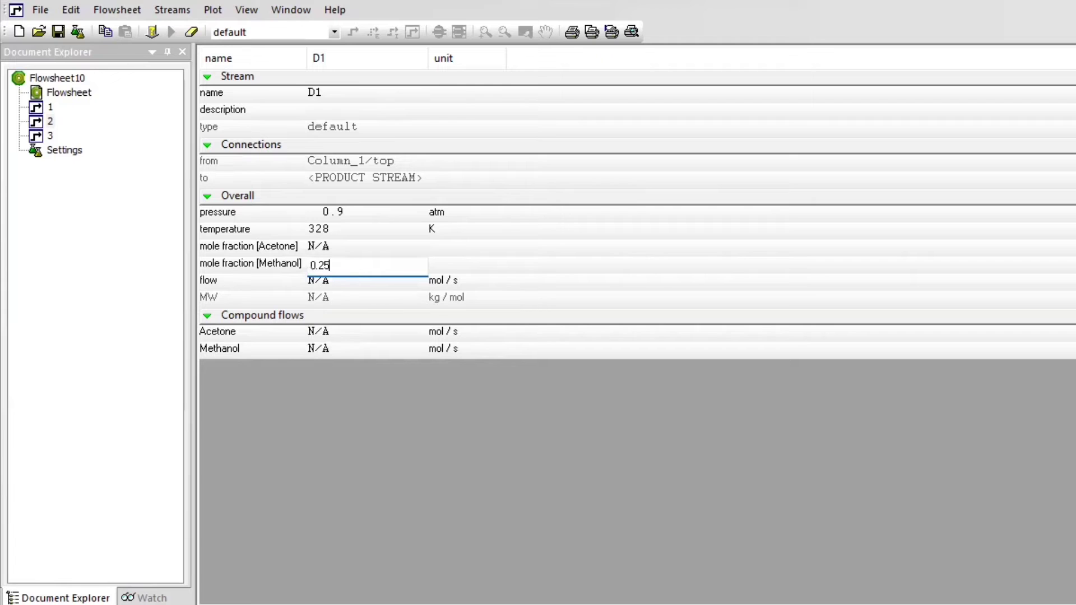
key(Return)
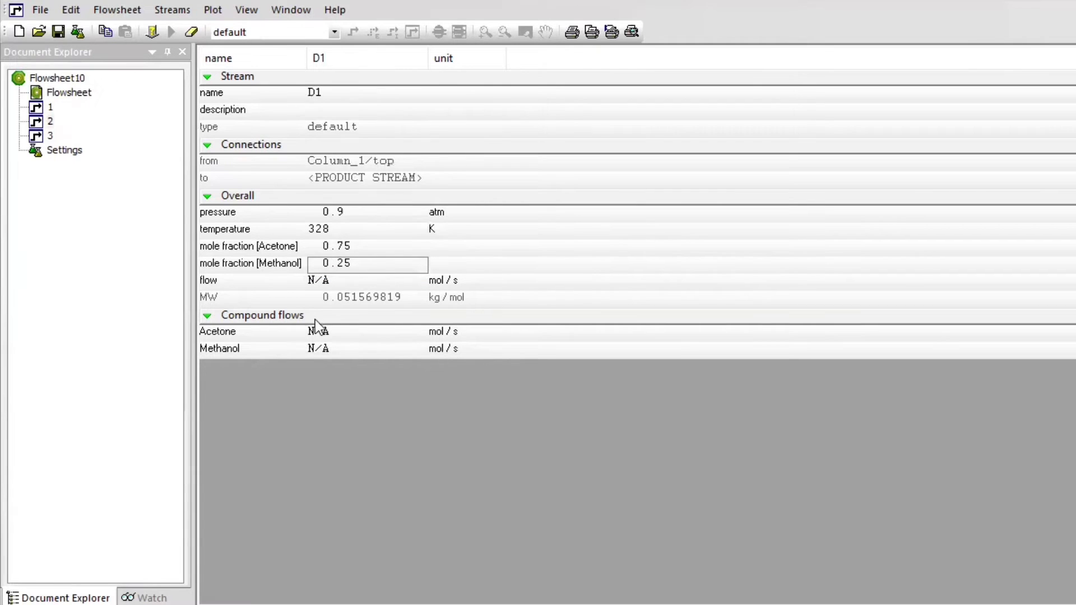
Step: Change the flow unit of stream D1 to kmol/h
click(316, 281)
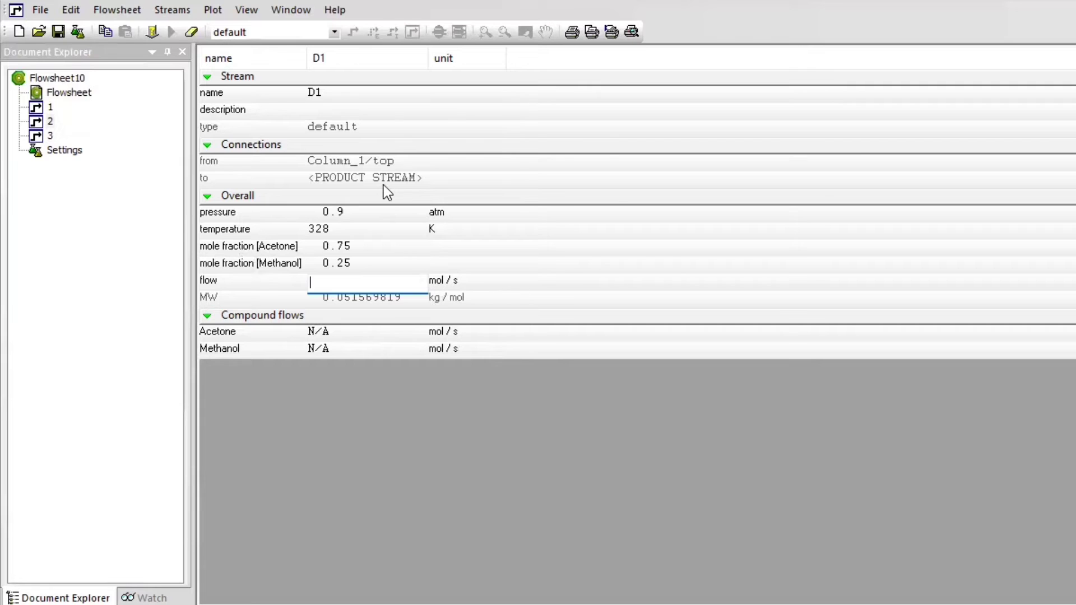
click(441, 283)
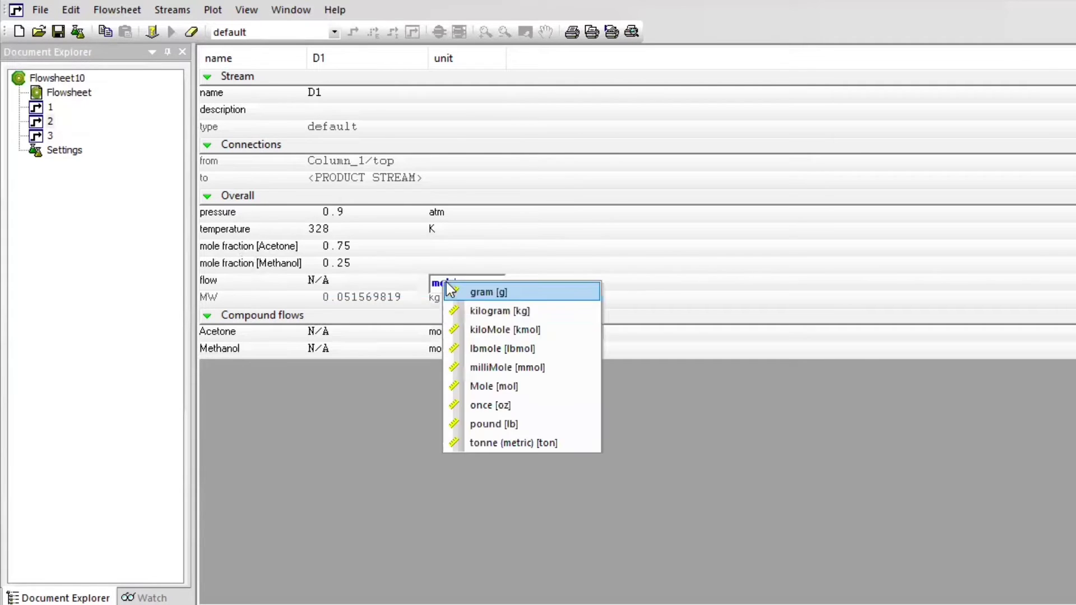
click(474, 329)
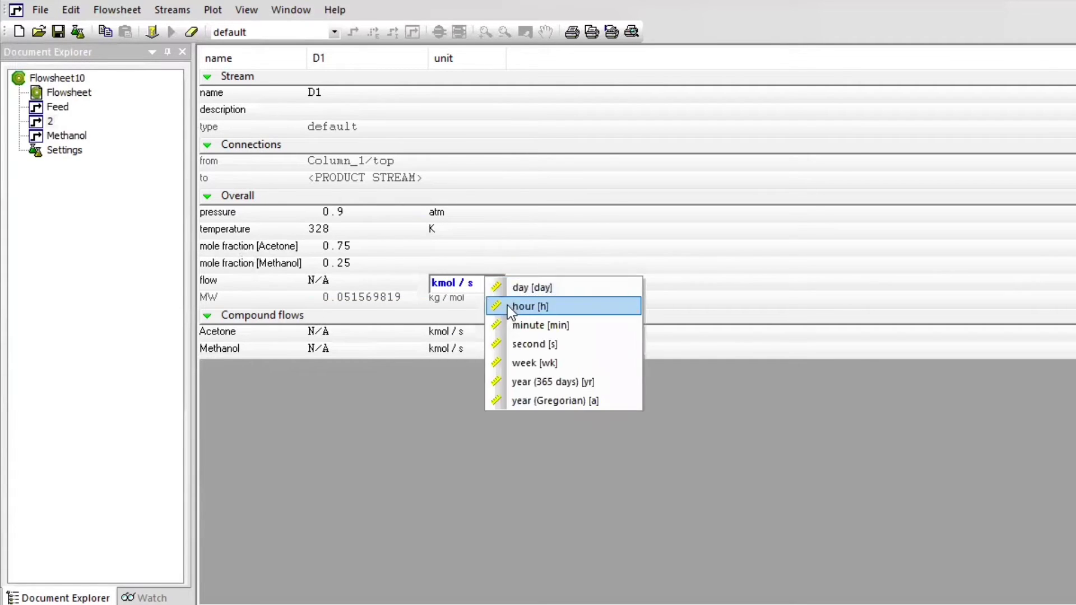
click(508, 305)
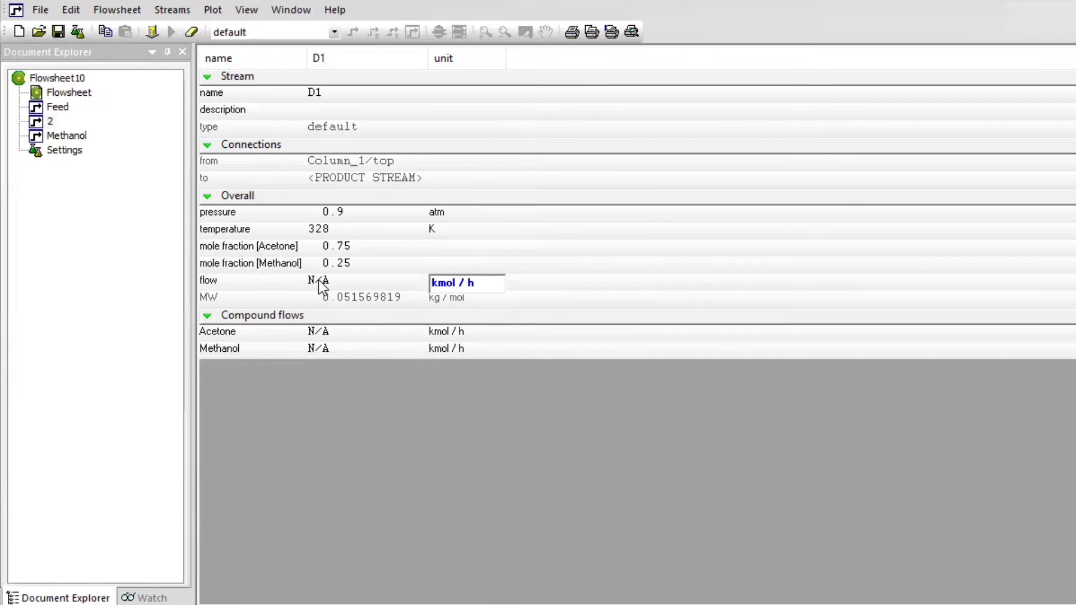
Step: Set the Feed stream's flow to 540 kmol/h
click(59, 109)
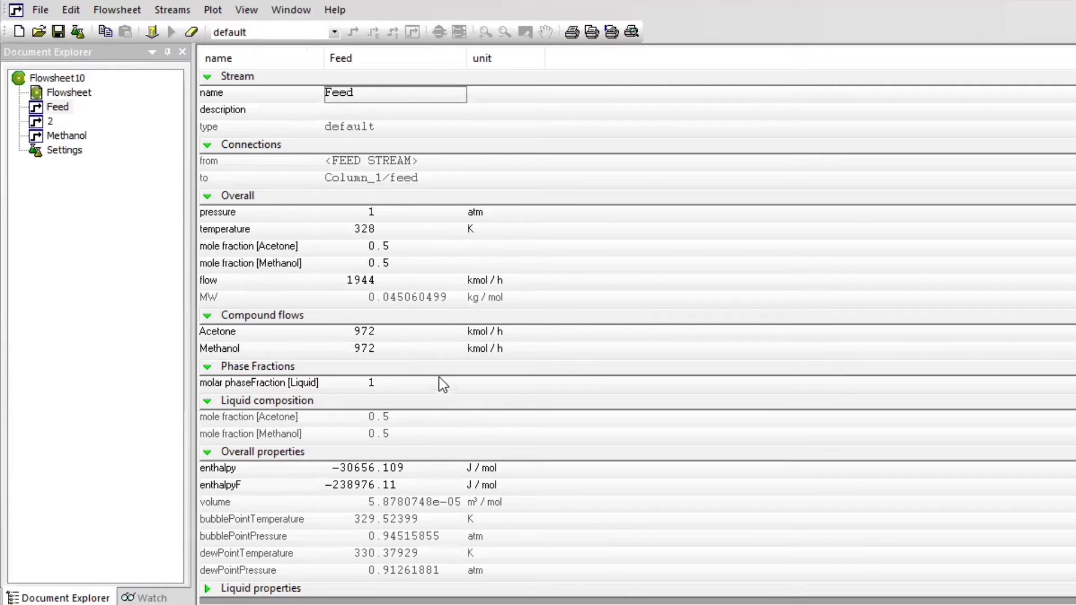
double_click(380, 283)
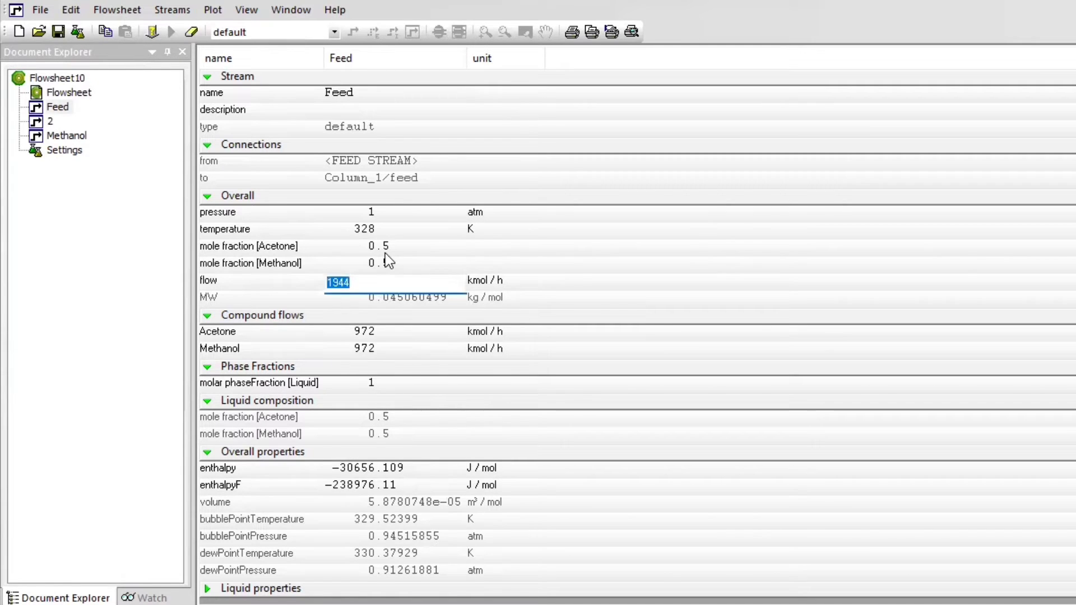
text(540)
key(Return)
Step: Set the Methanol stream's flow to 270 kmol/h and return to the flowsheet
click(62, 136)
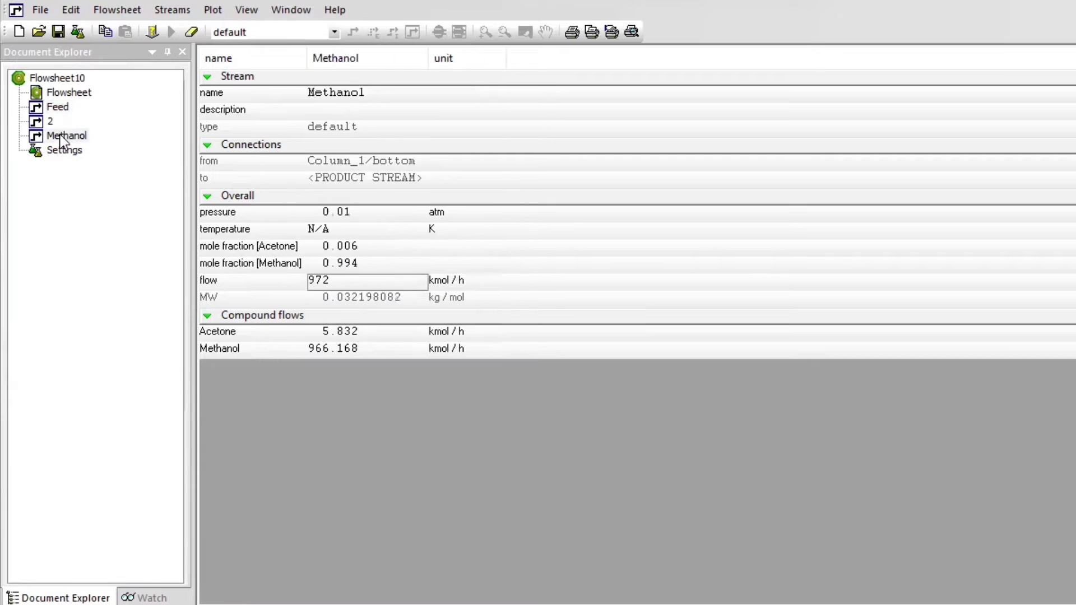
double_click(356, 281)
text(270)
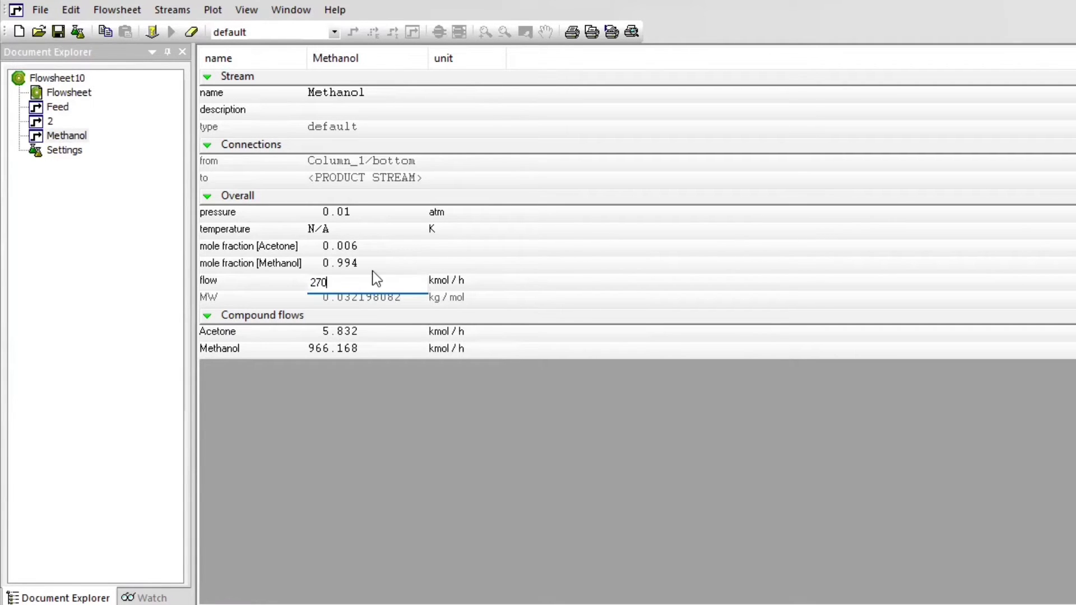
key(Return)
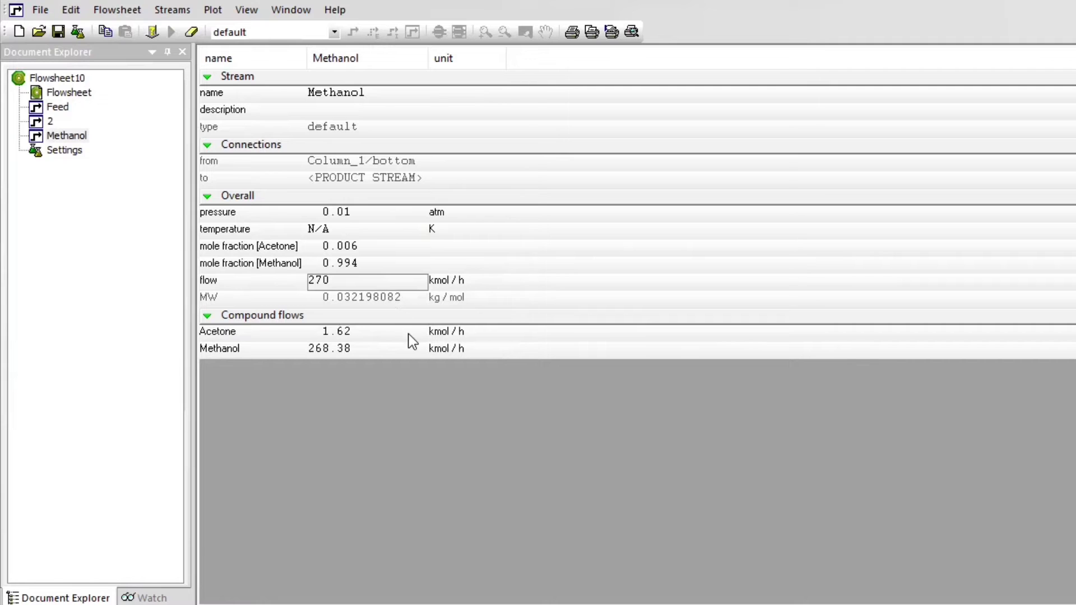
click(70, 93)
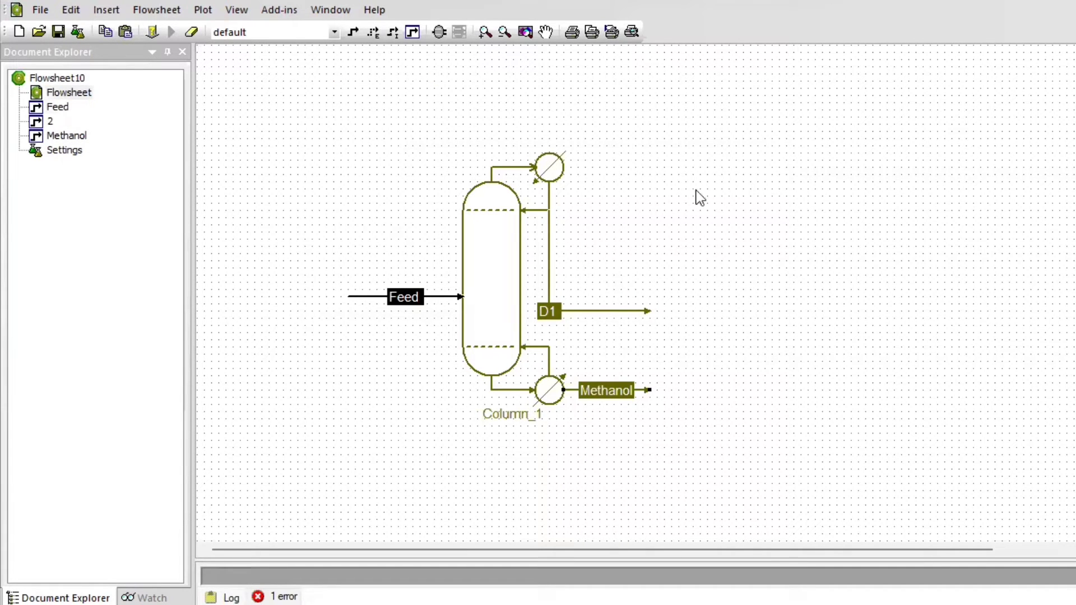
Step: Open the distillation column for editing with the ChemSep interface
click(489, 246)
double_click(489, 247)
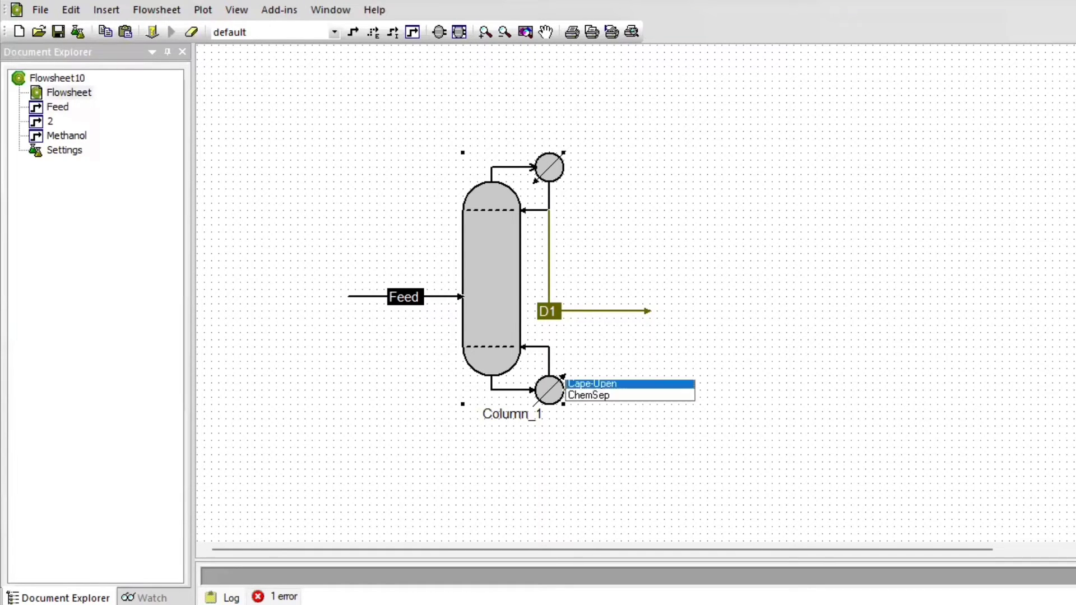
key(Down)
key(Return)
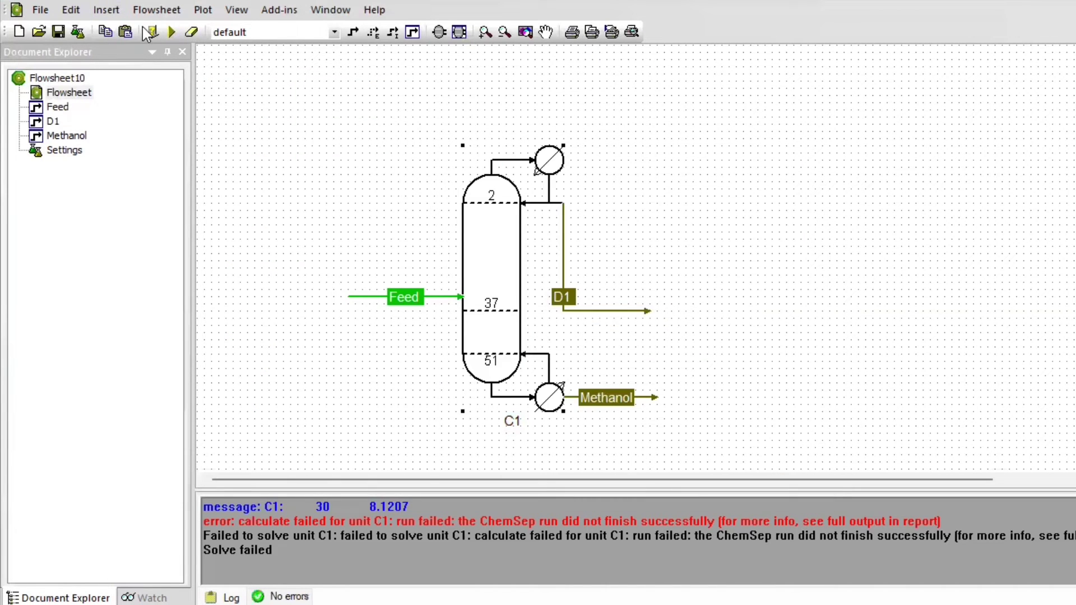
Step: Solve the flowsheet, review the Methanol, D1 and Feed stream results, and return to the flowsheet
click(171, 33)
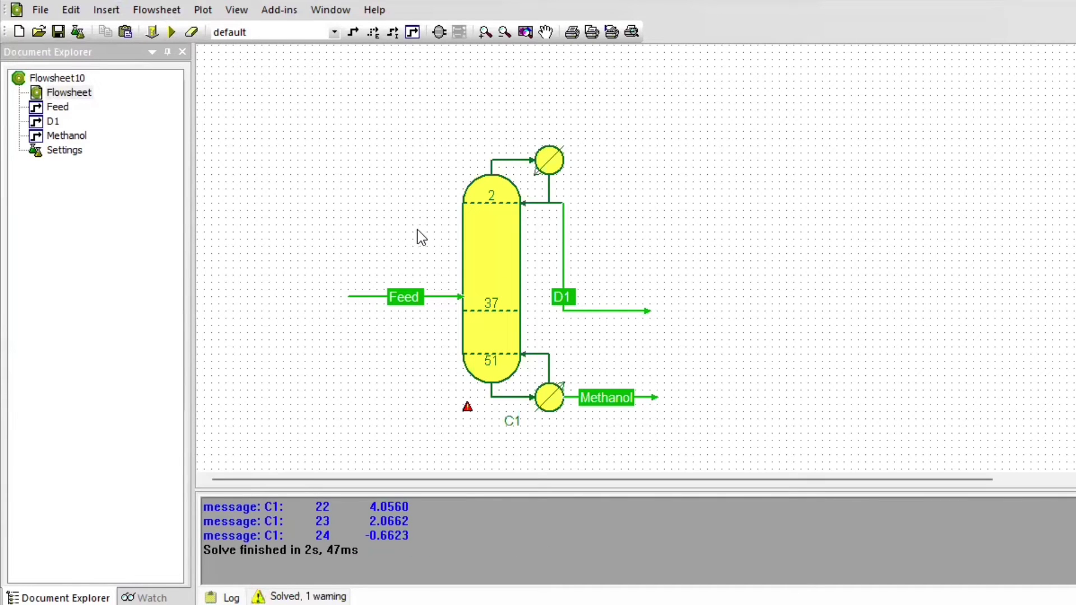
double_click(81, 138)
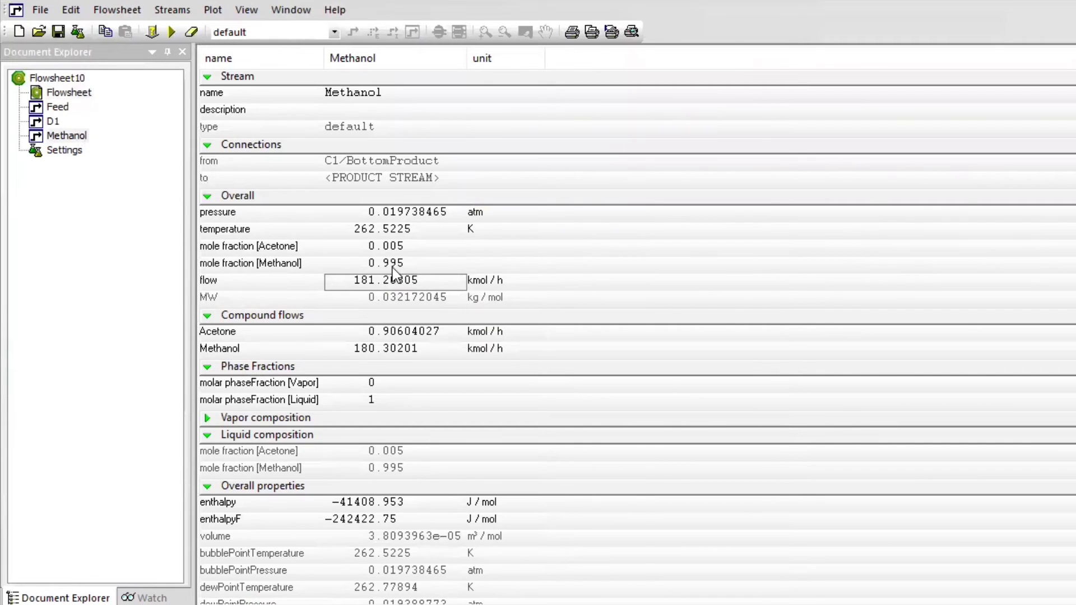
double_click(52, 123)
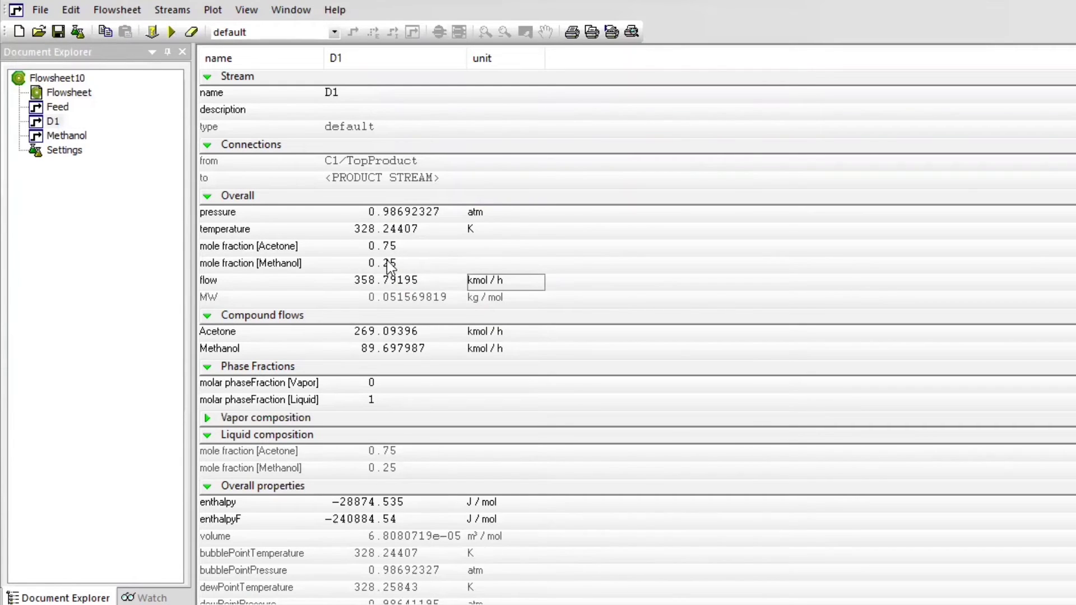
double_click(57, 108)
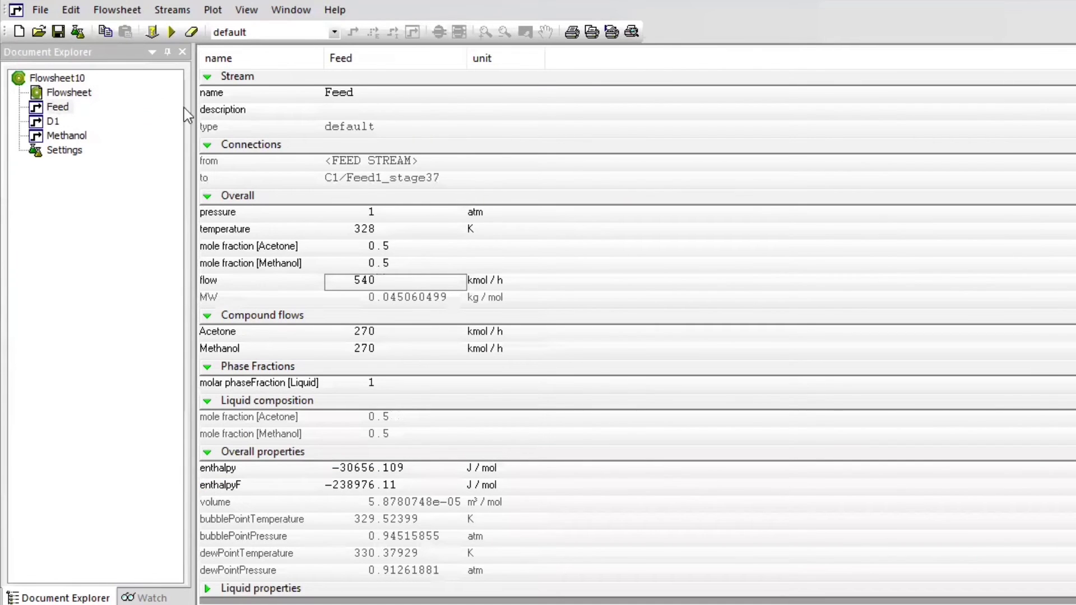
double_click(89, 94)
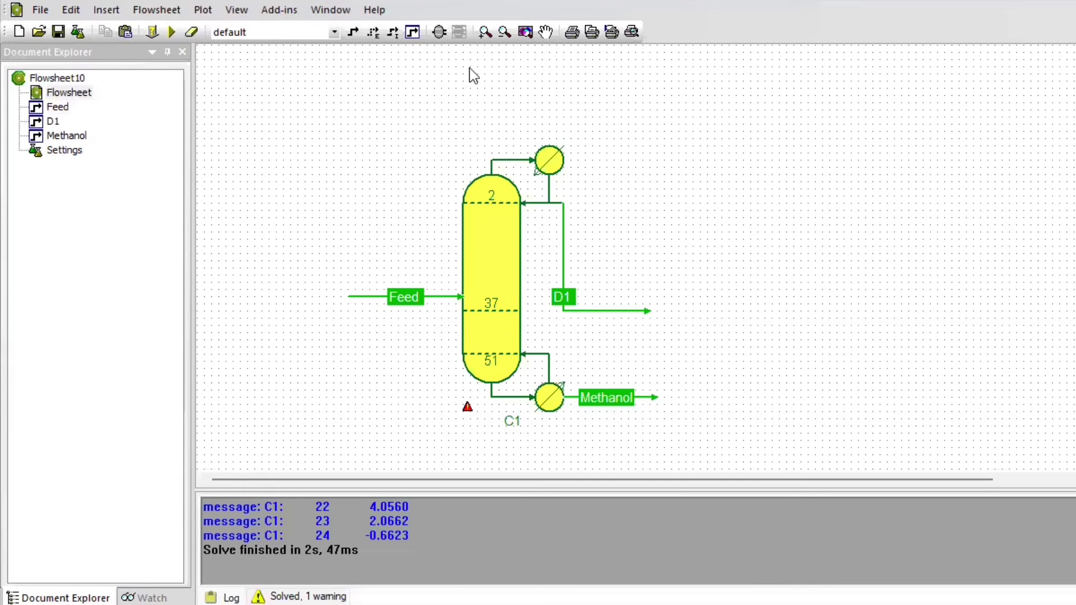
Step: Insert a pump at the end of the D1 stream and connect D1 to the pump's inlet
click(439, 32)
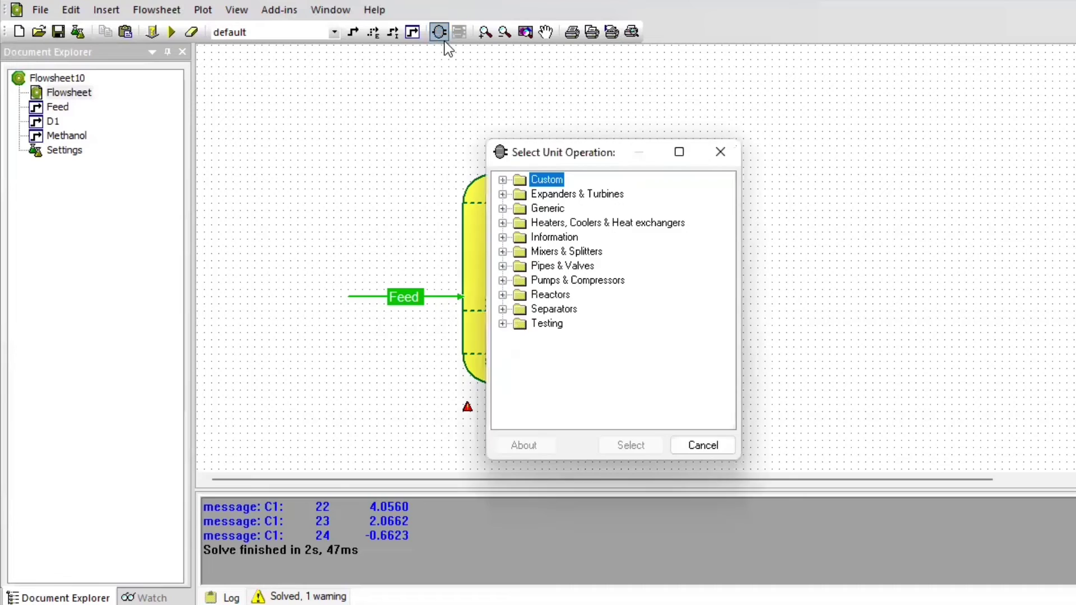
click(504, 267)
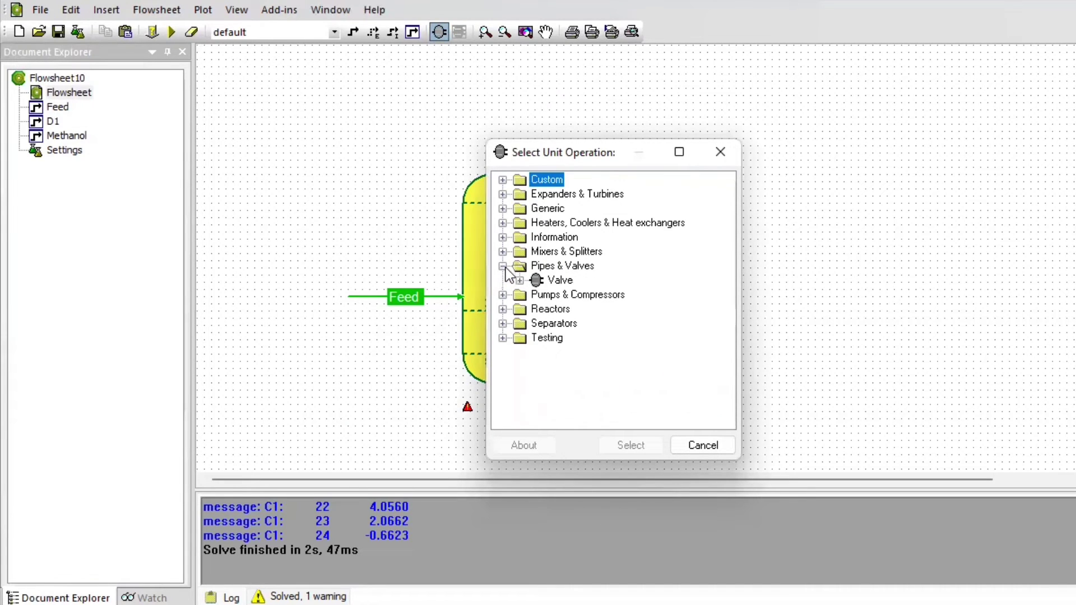
click(503, 252)
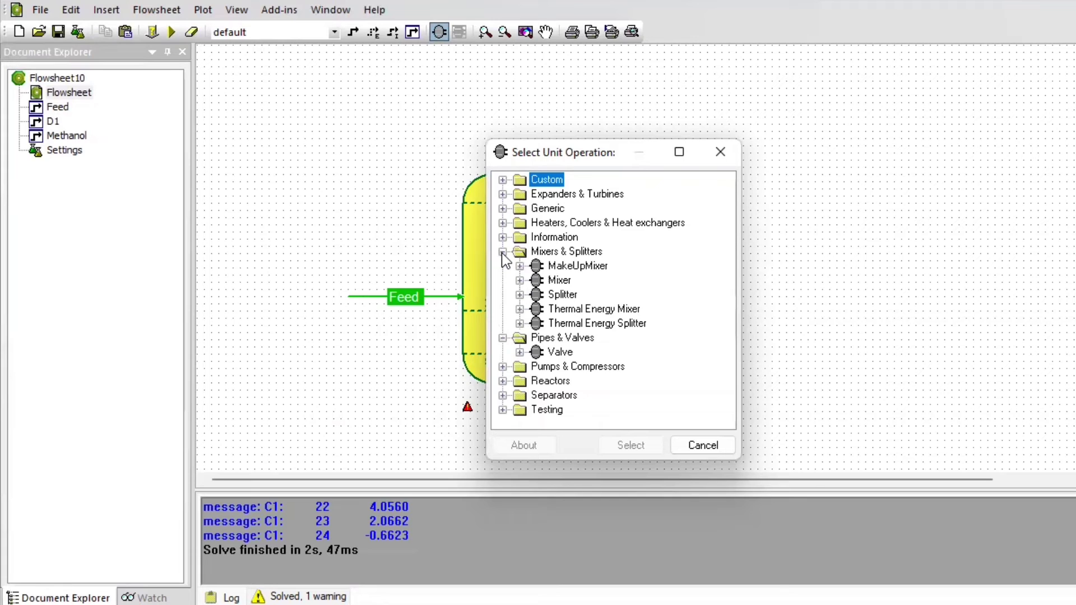
click(503, 367)
click(560, 395)
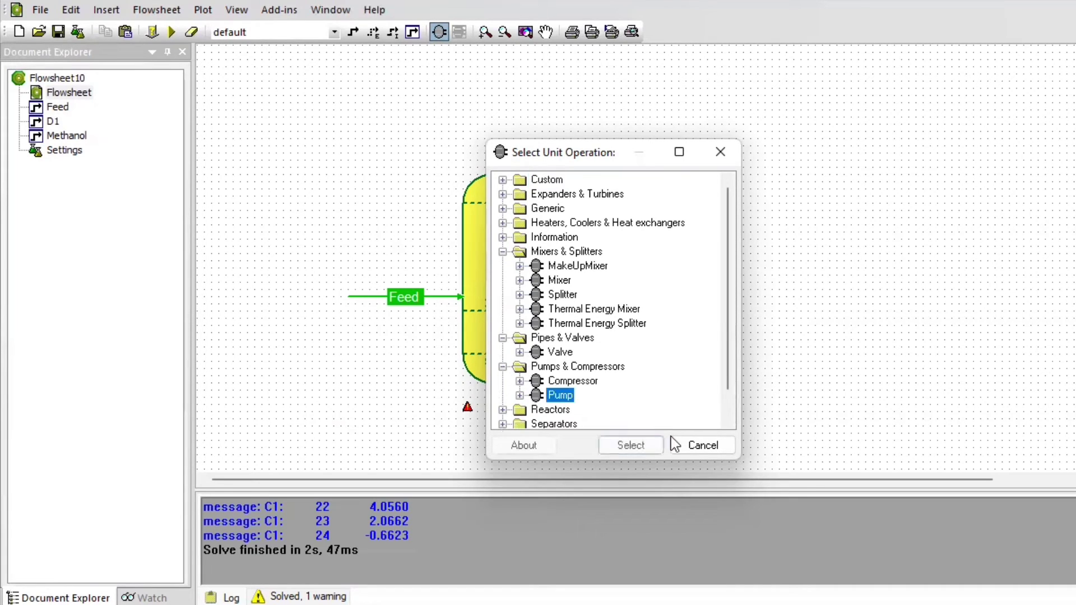
click(641, 446)
click(667, 310)
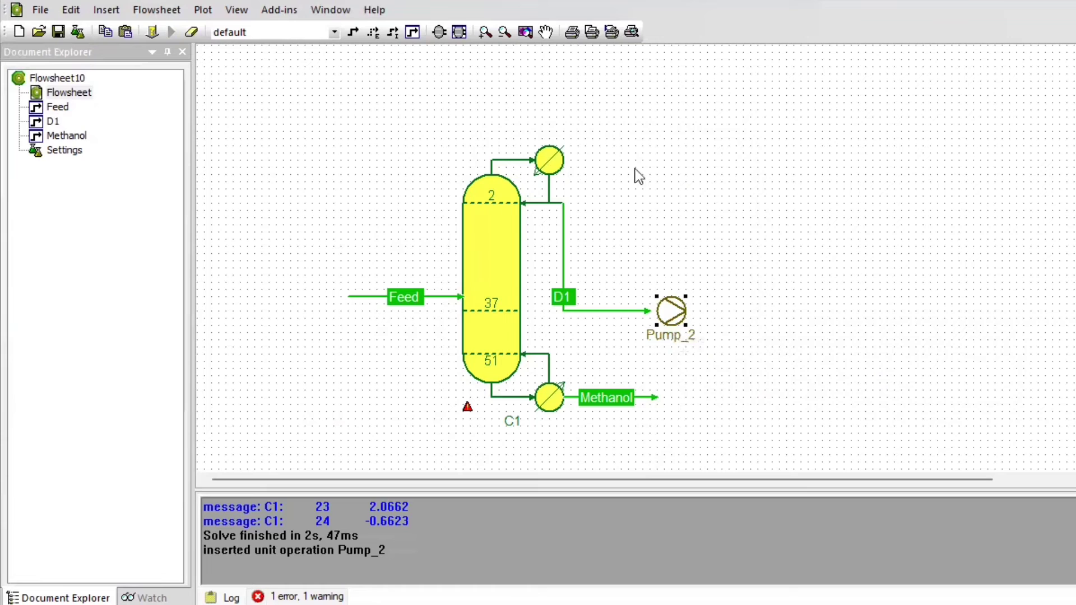
click(635, 312)
drag(648, 312, 657, 311)
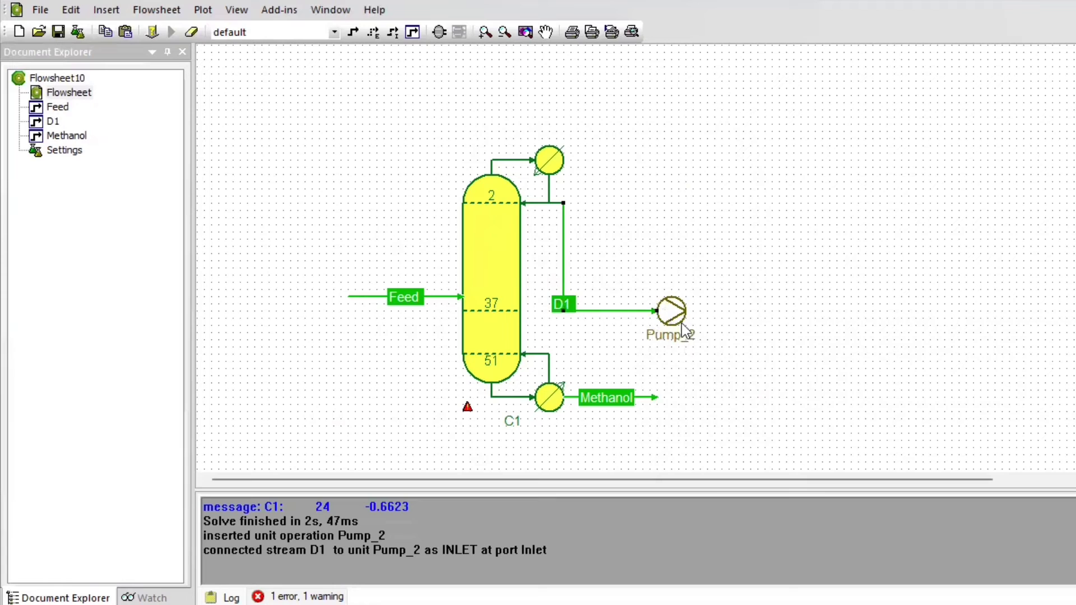
Step: Insert a second ChemSep Column / Flash unit downstream of the pump
click(443, 37)
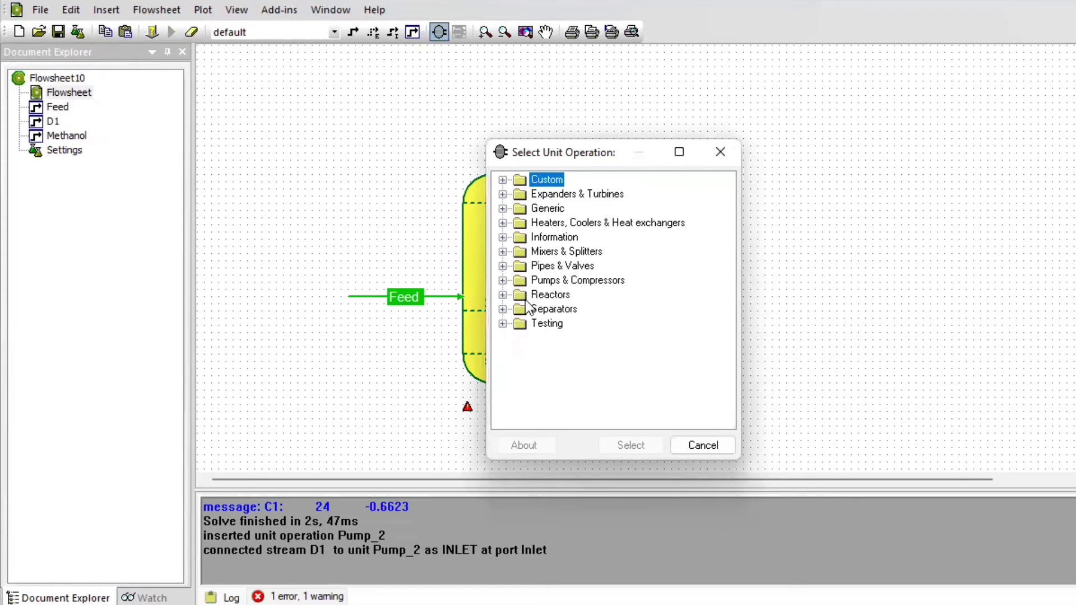
click(503, 309)
click(567, 324)
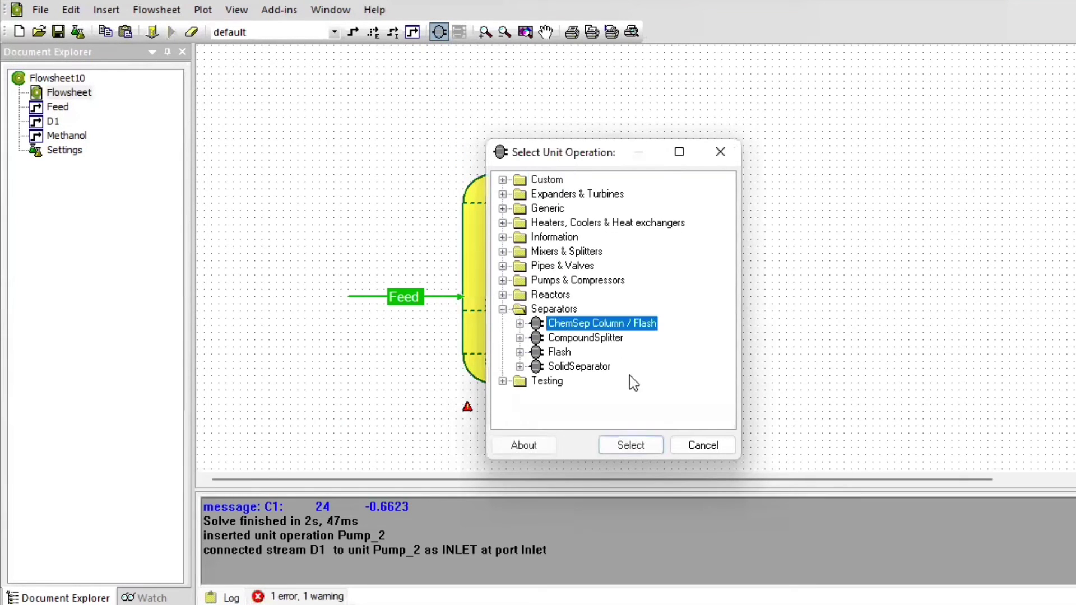
click(640, 443)
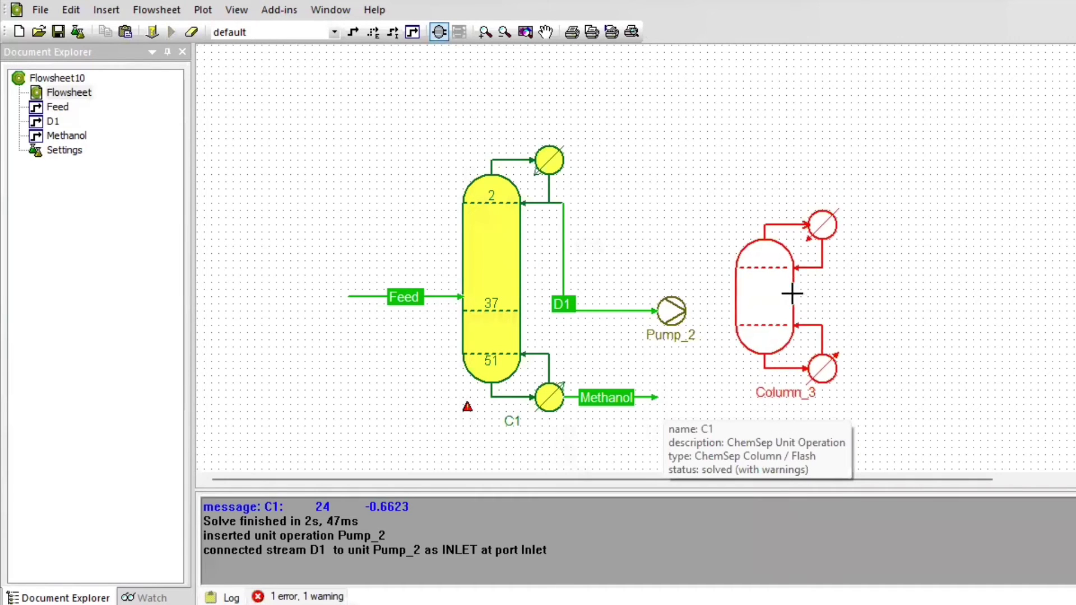
click(870, 279)
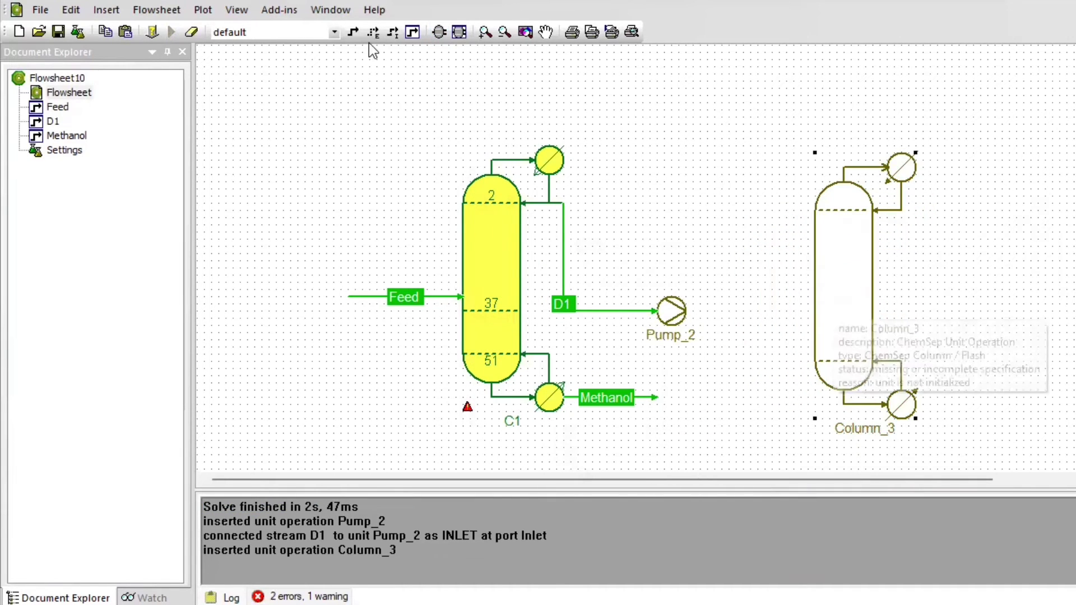
Step: Add a stream from the pump's outlet to the second column's feed port
click(353, 32)
click(685, 311)
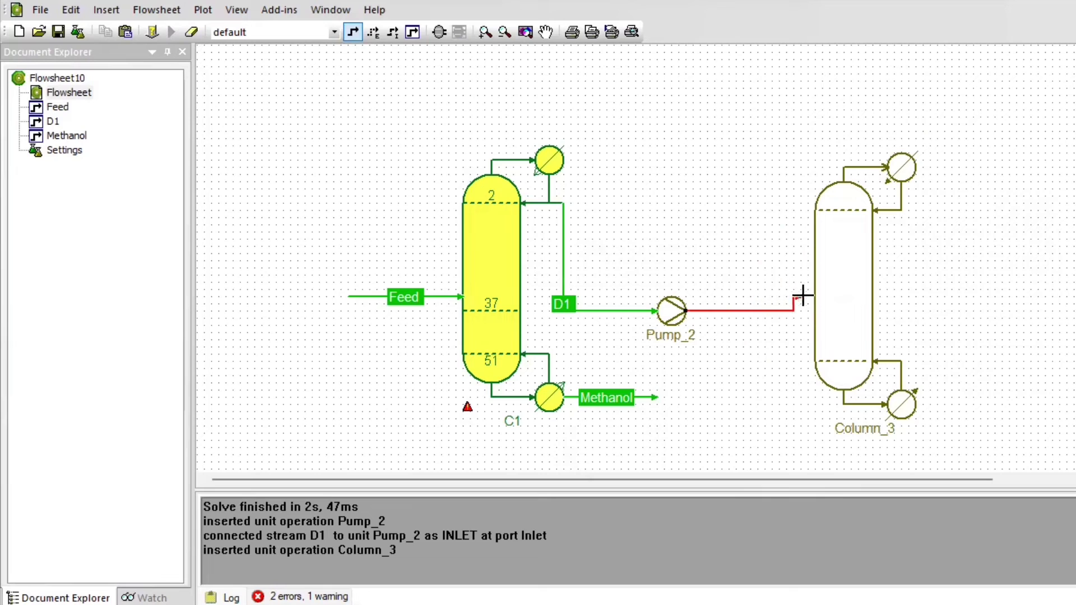
click(817, 309)
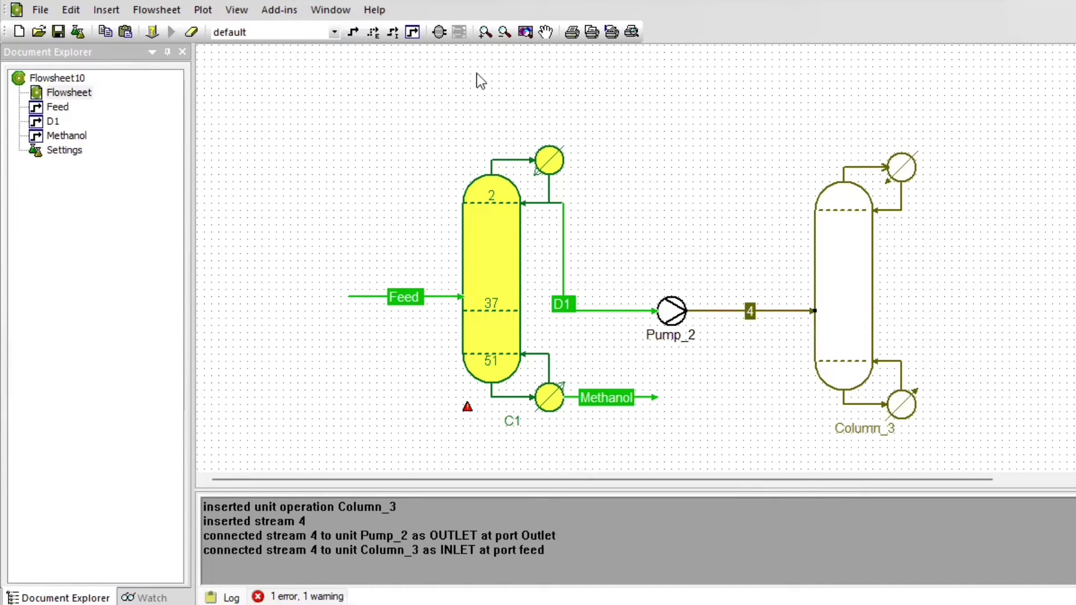
Step: Add a product stream from the second column's bottom port and name it Acetone
click(353, 32)
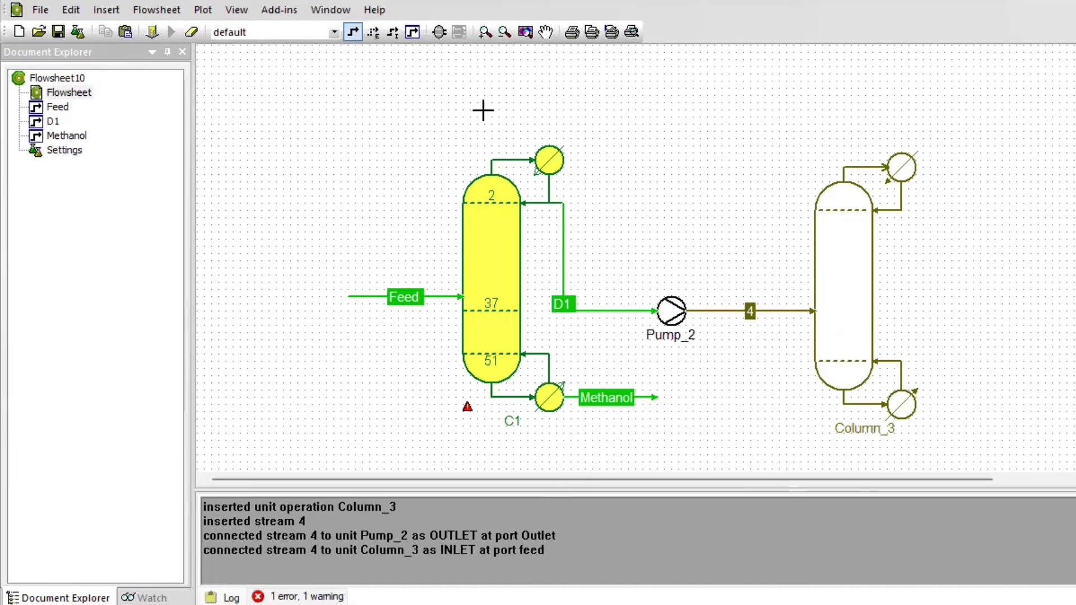
click(918, 404)
click(1023, 404)
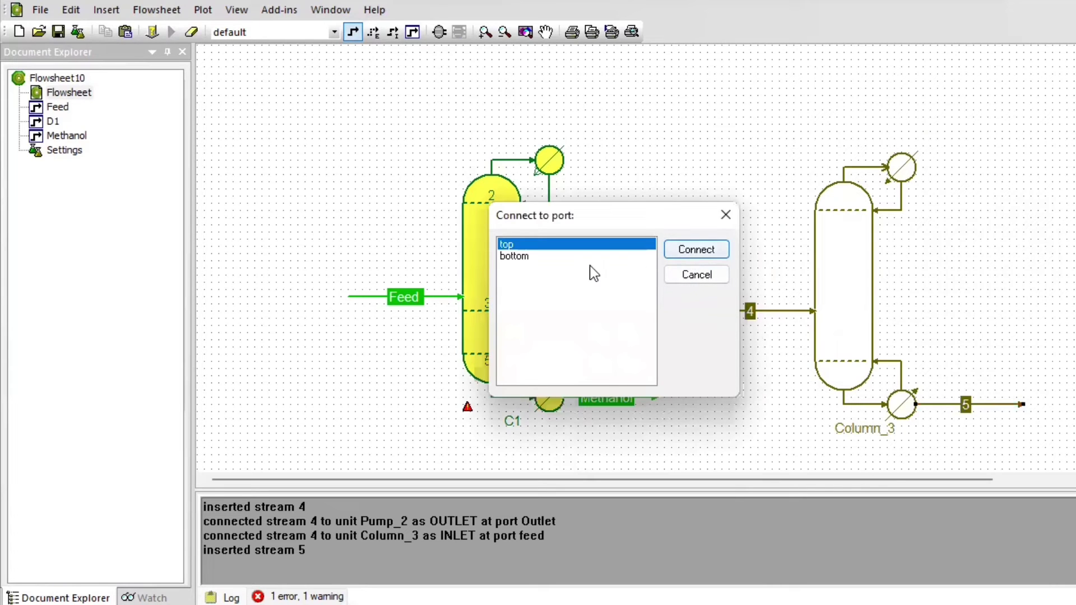
click(570, 256)
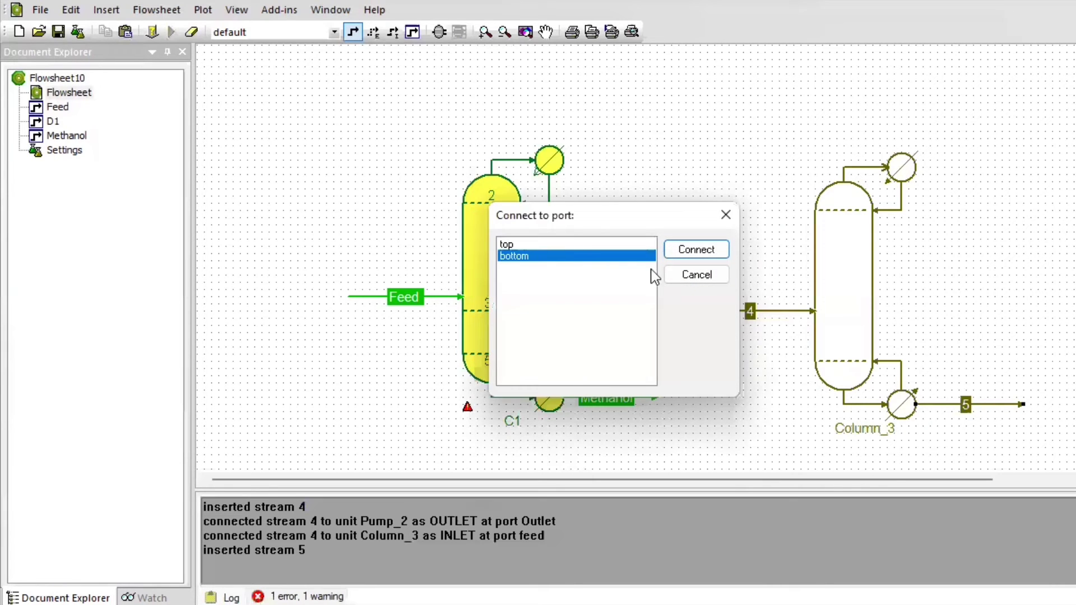
click(673, 250)
double_click(966, 405)
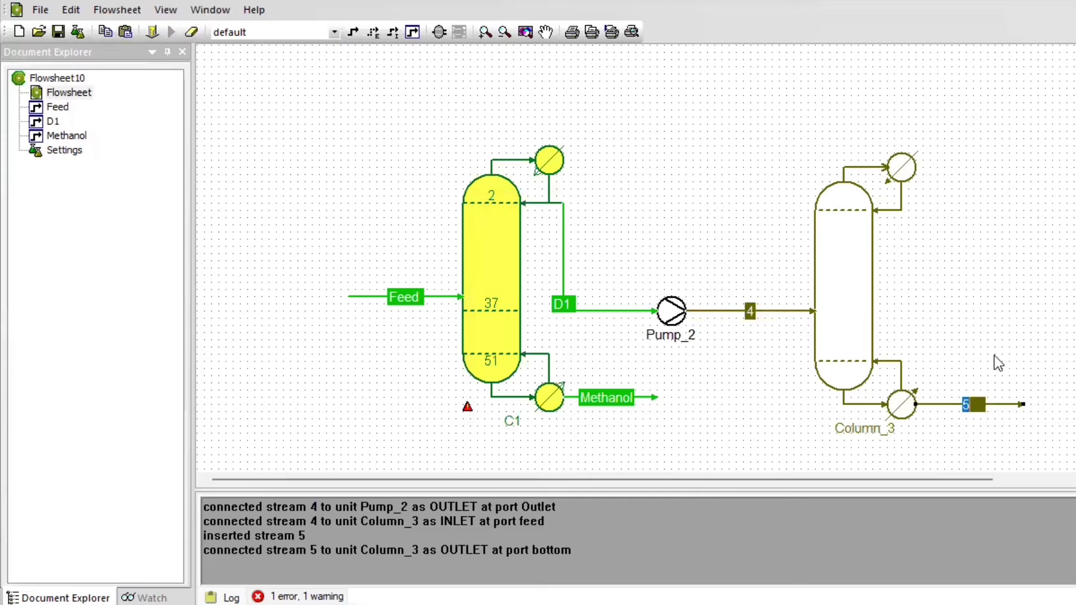
text(Acetone)
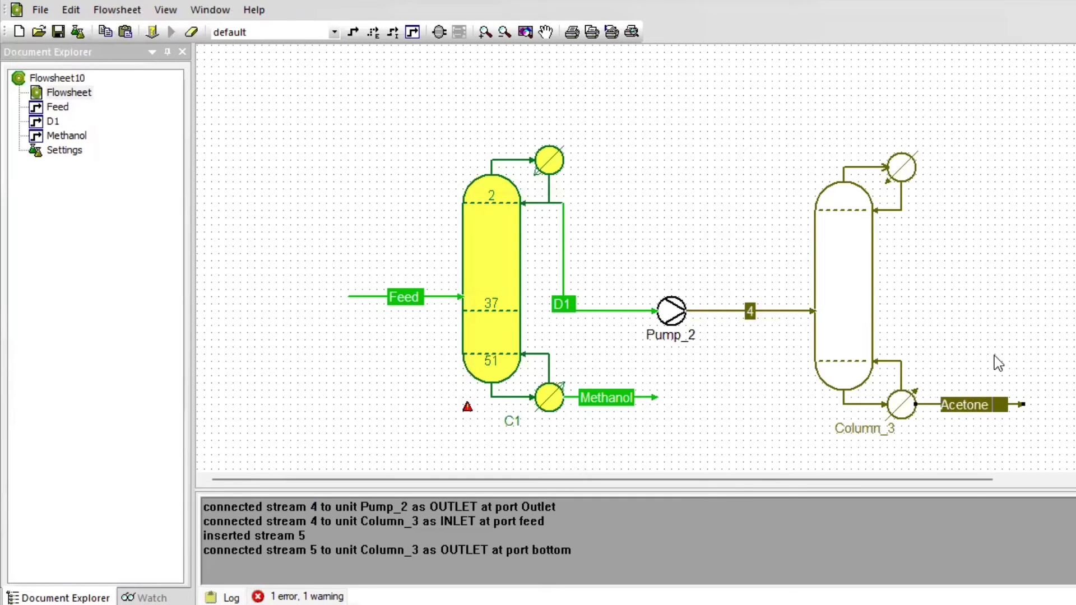
key(Return)
Step: Draw a stream from the second column's top outlet and connect it to the inlet of a new valve above the columns
click(901, 210)
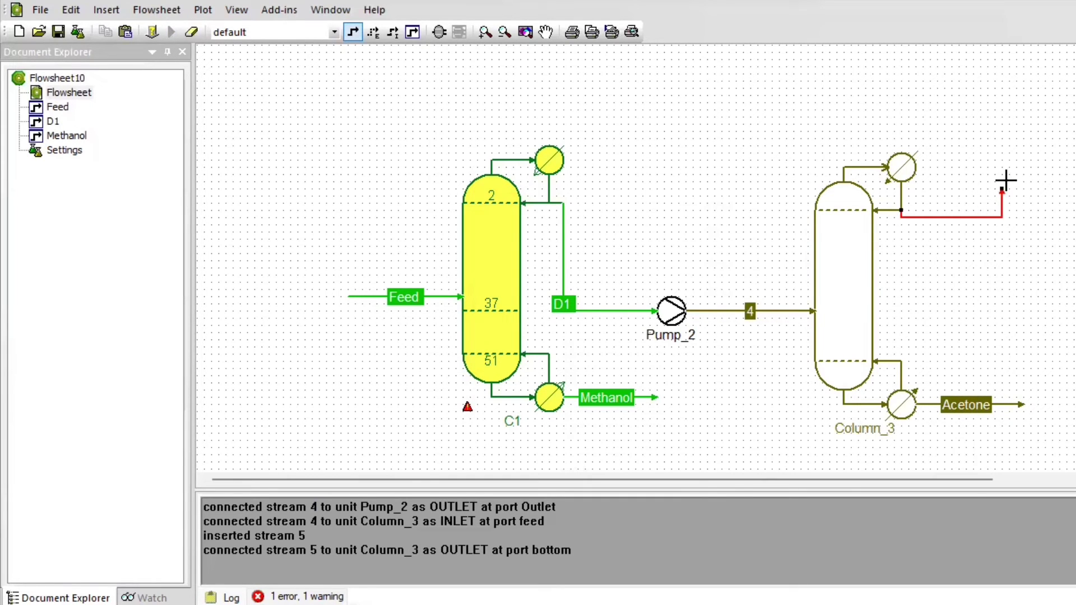
click(738, 95)
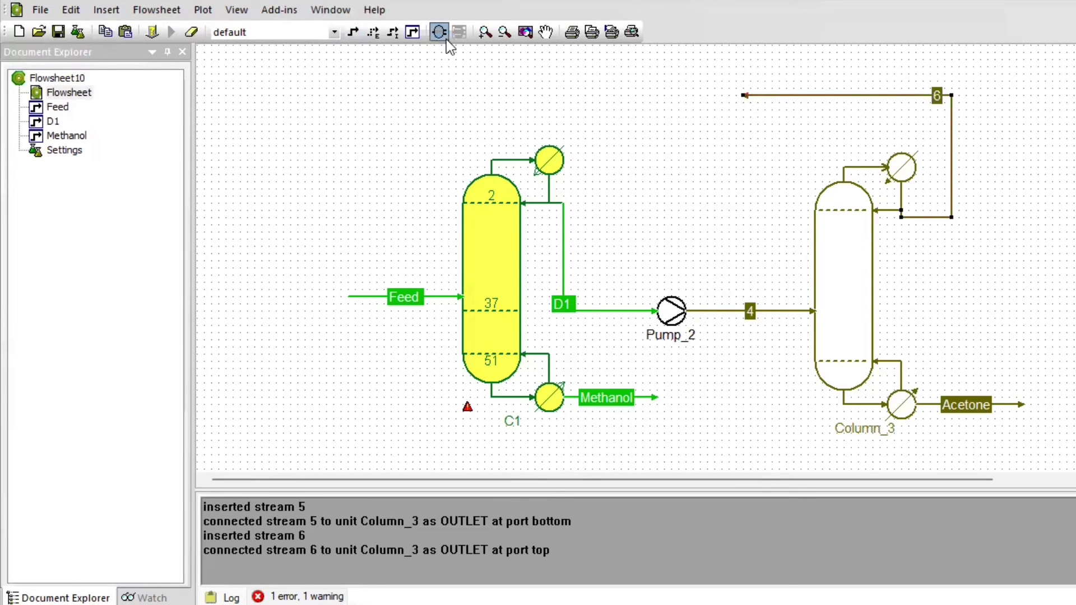
click(439, 31)
click(502, 266)
double_click(552, 280)
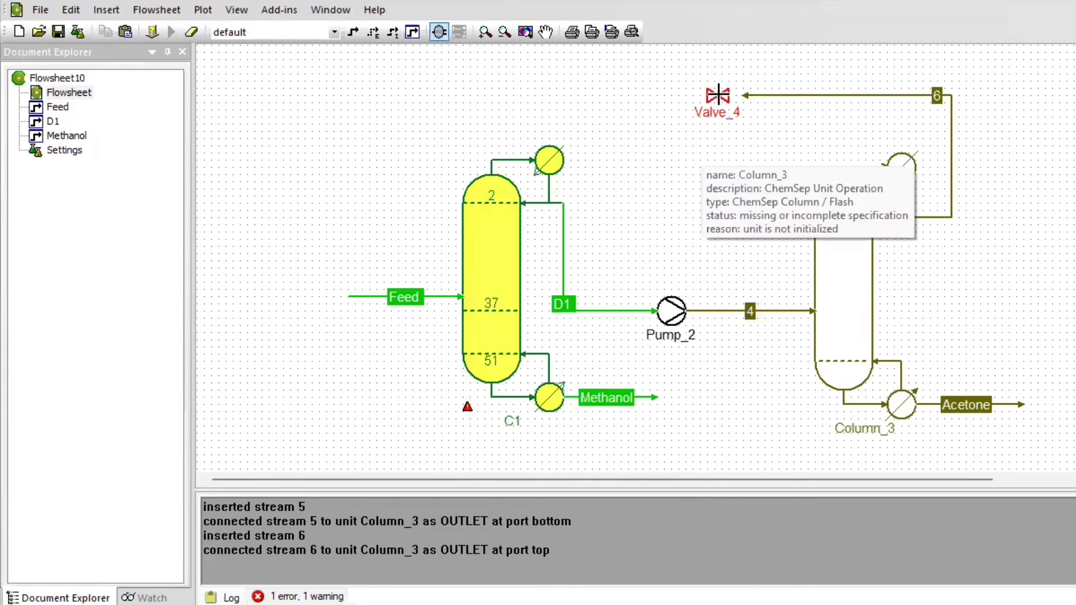
click(744, 96)
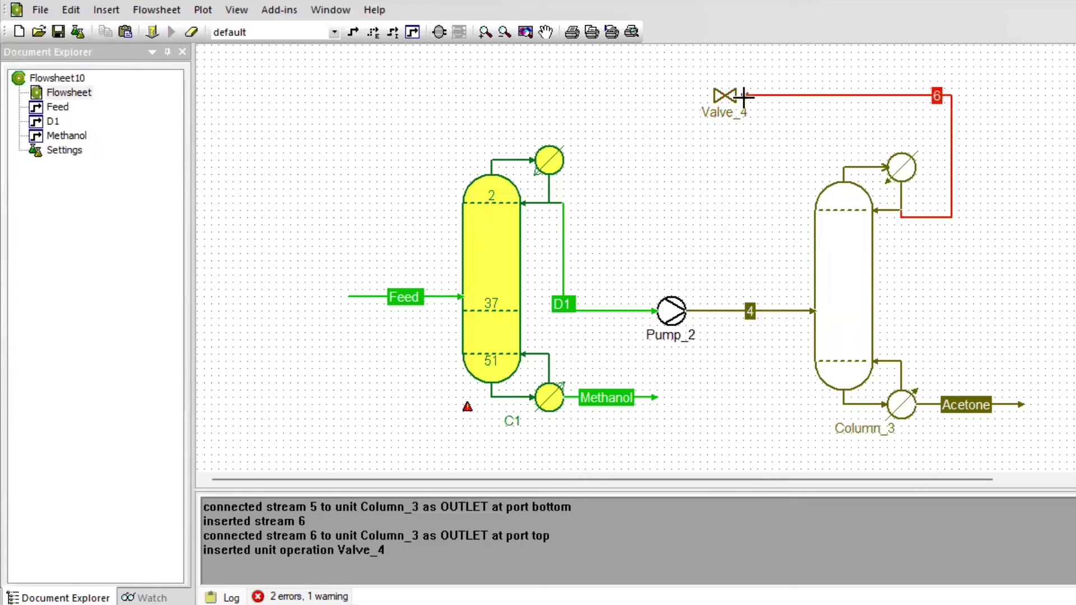
drag(746, 95, 738, 96)
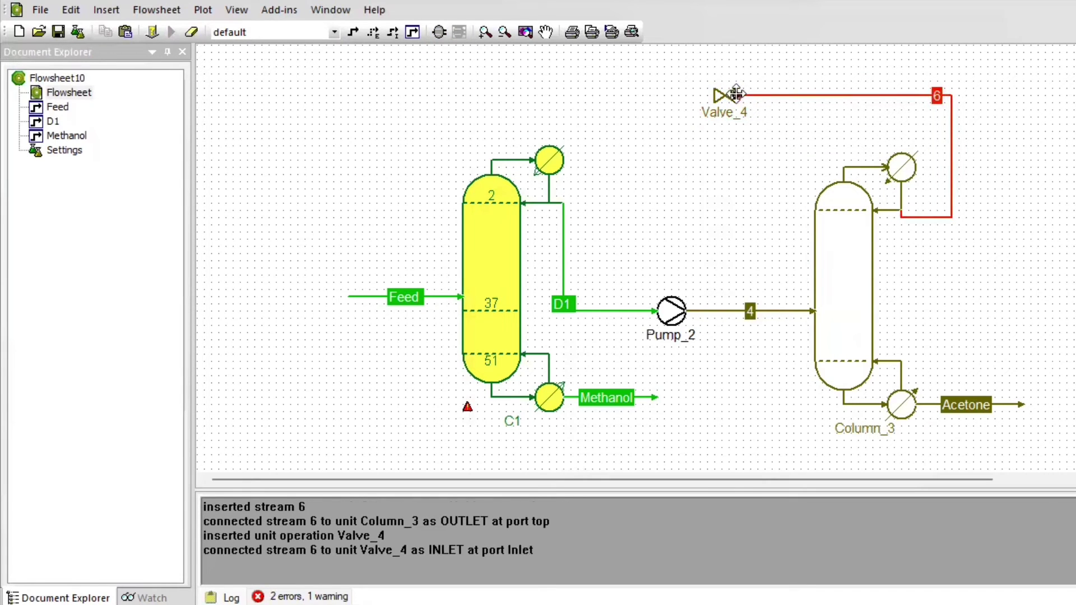
Step: Recycle the valve's outlet stream to column C1 through an added second split feed at stage 41
click(354, 32)
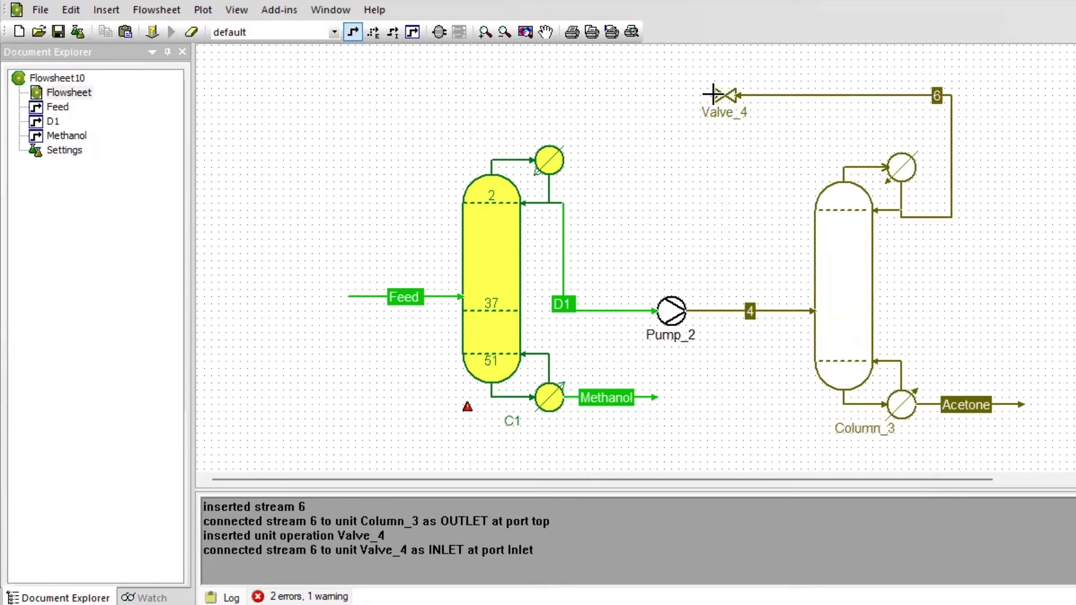
drag(713, 94, 463, 344)
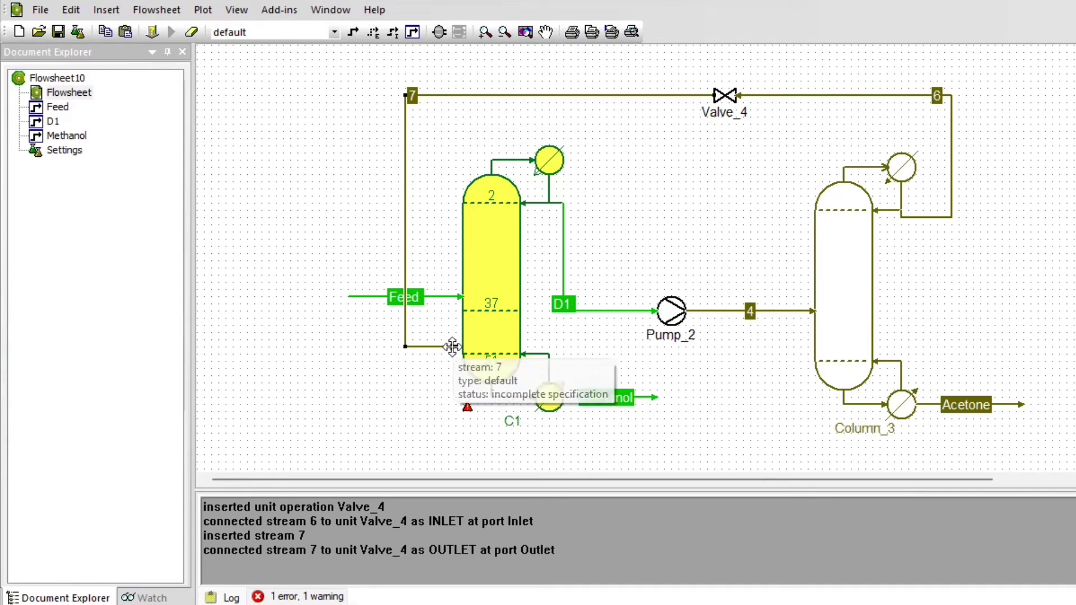
double_click(483, 253)
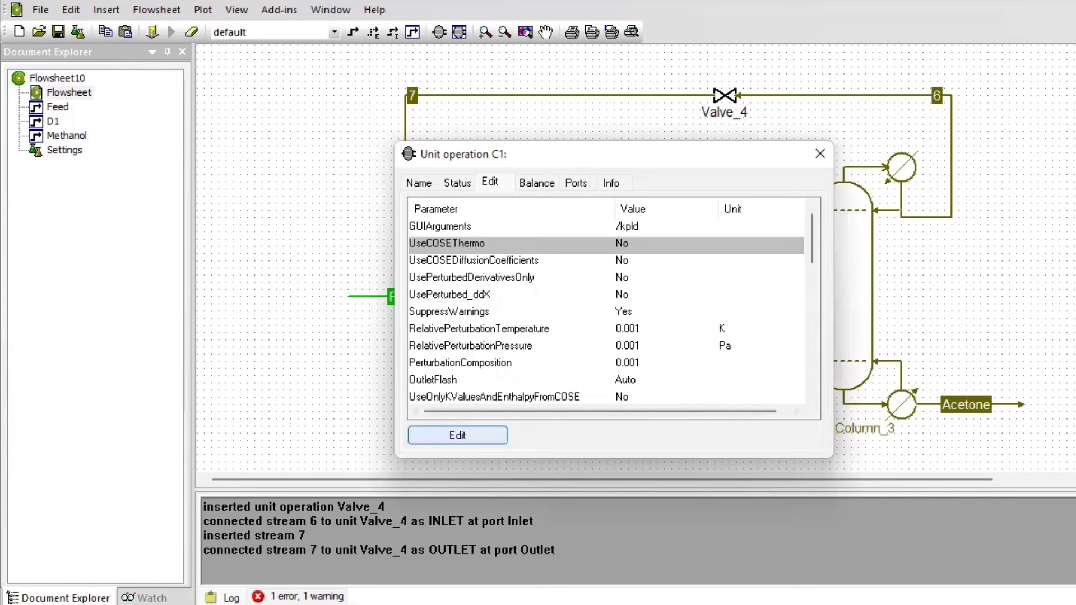
key(Escape)
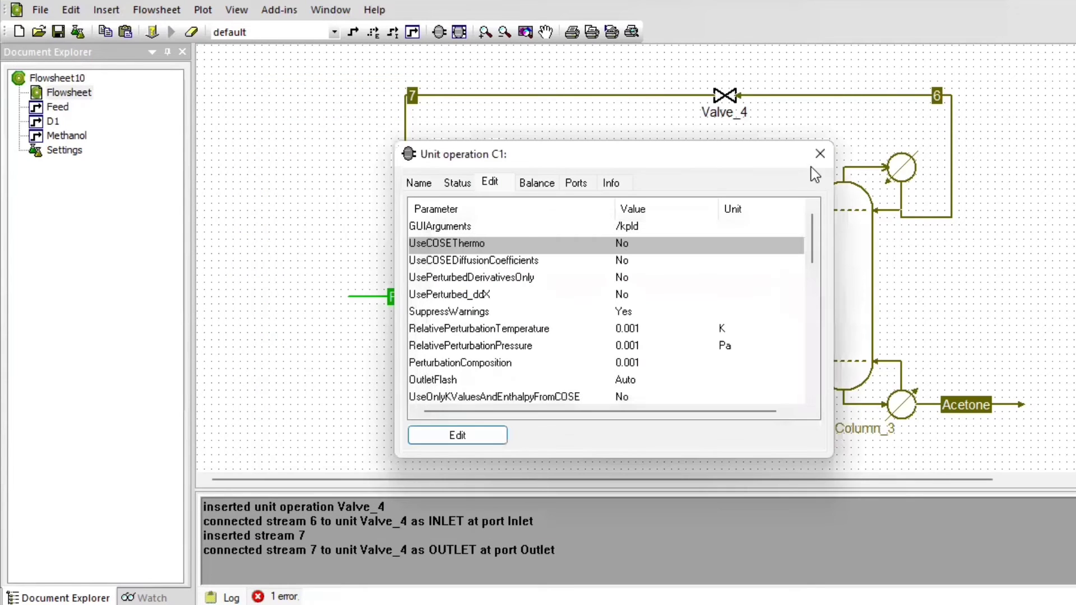
click(819, 152)
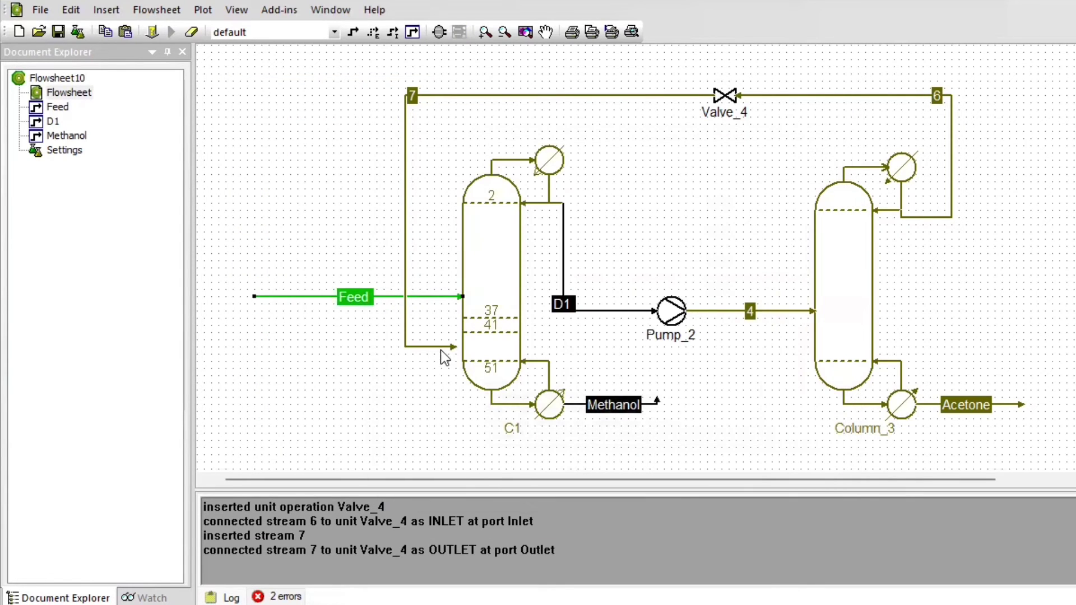
drag(449, 346, 460, 332)
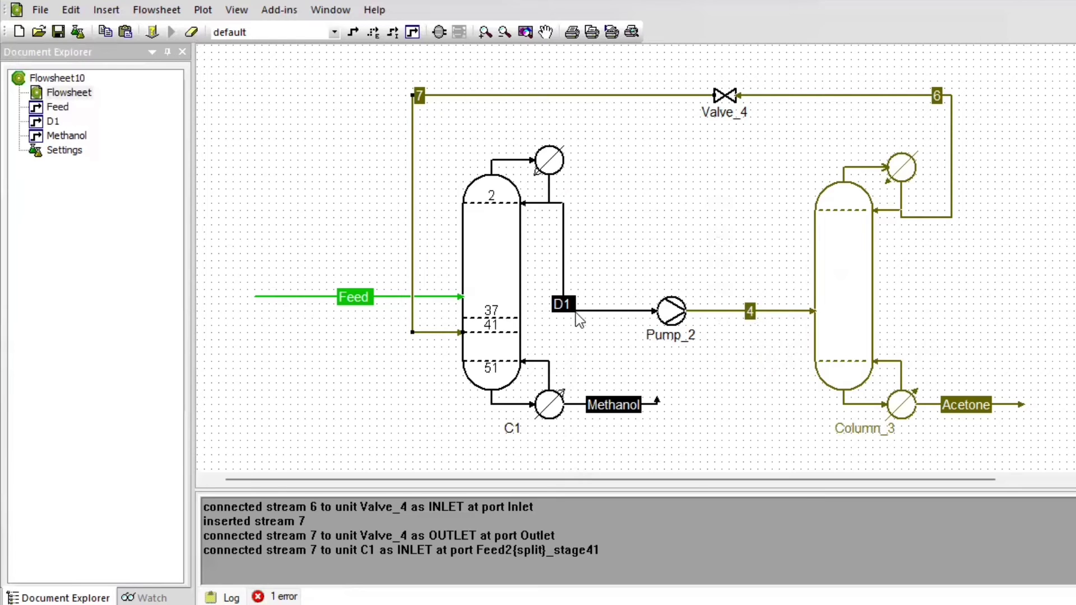
Step: Set the acetone mole fraction of stream 4, between the pump and the second column, to 0.75
click(752, 310)
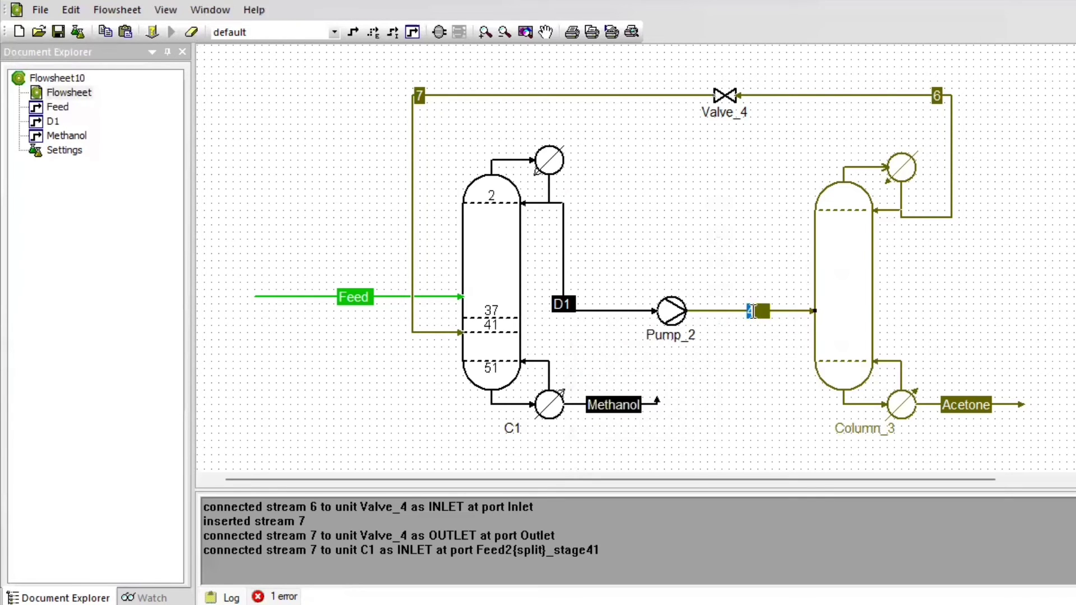
double_click(777, 309)
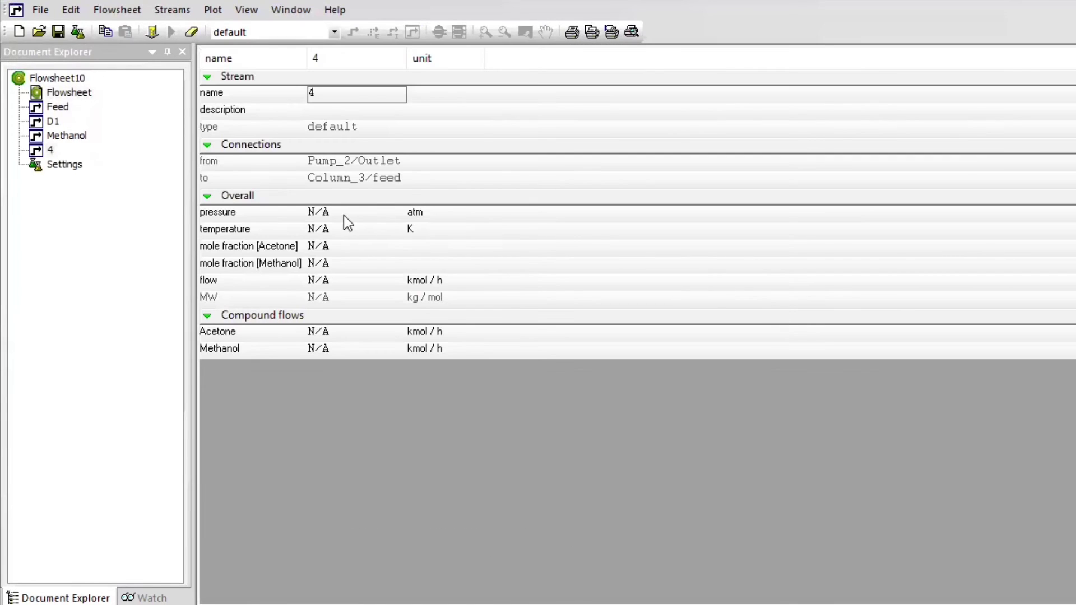
click(339, 247)
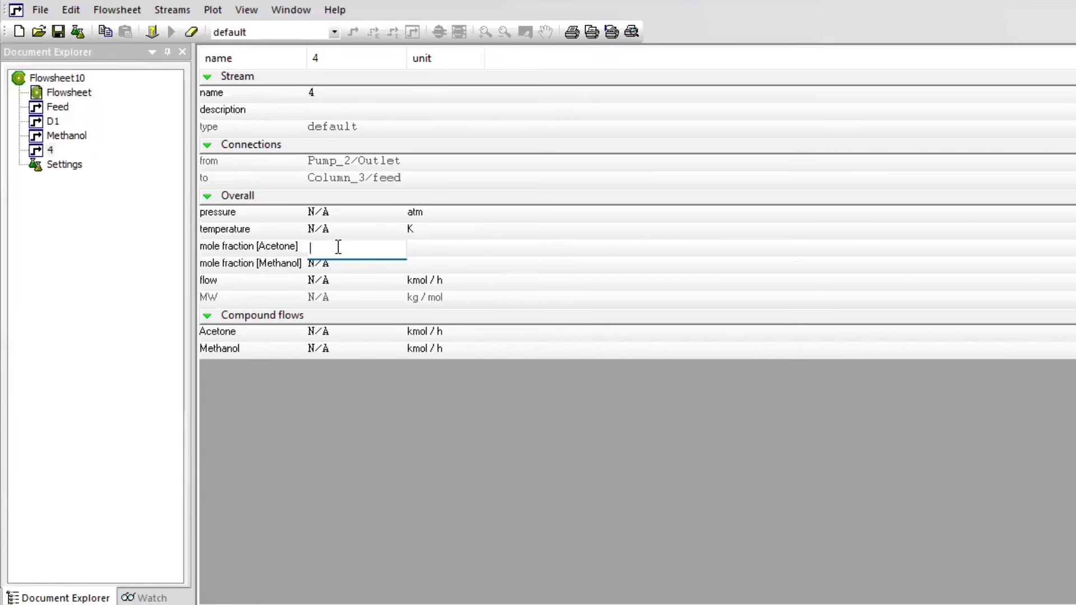
text(0.75)
key(Return)
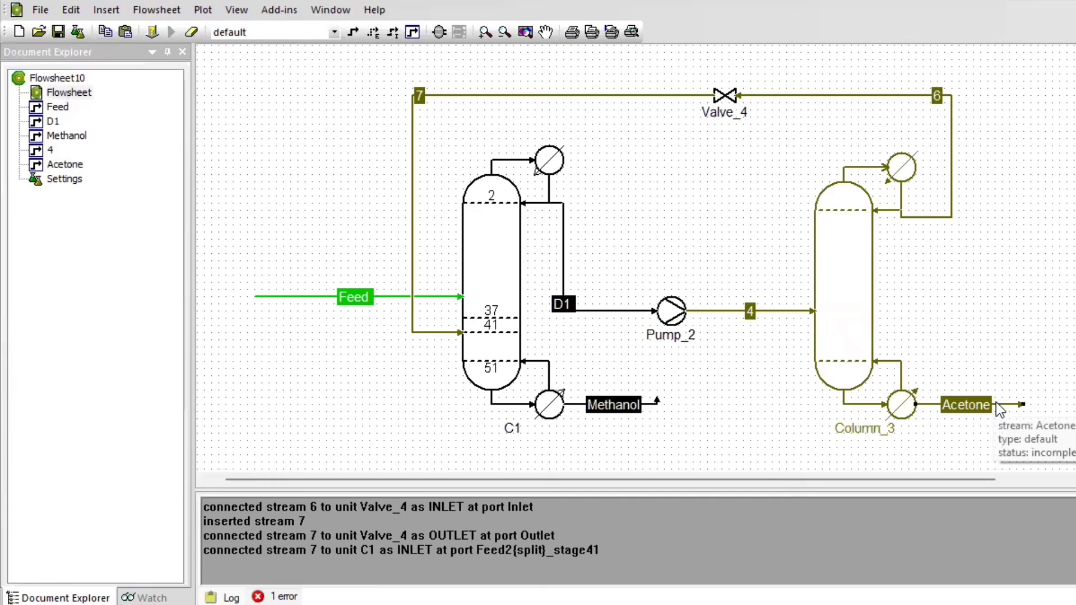
Step: Set the Acetone product stream's acetone mole fraction to 0.994
double_click(997, 402)
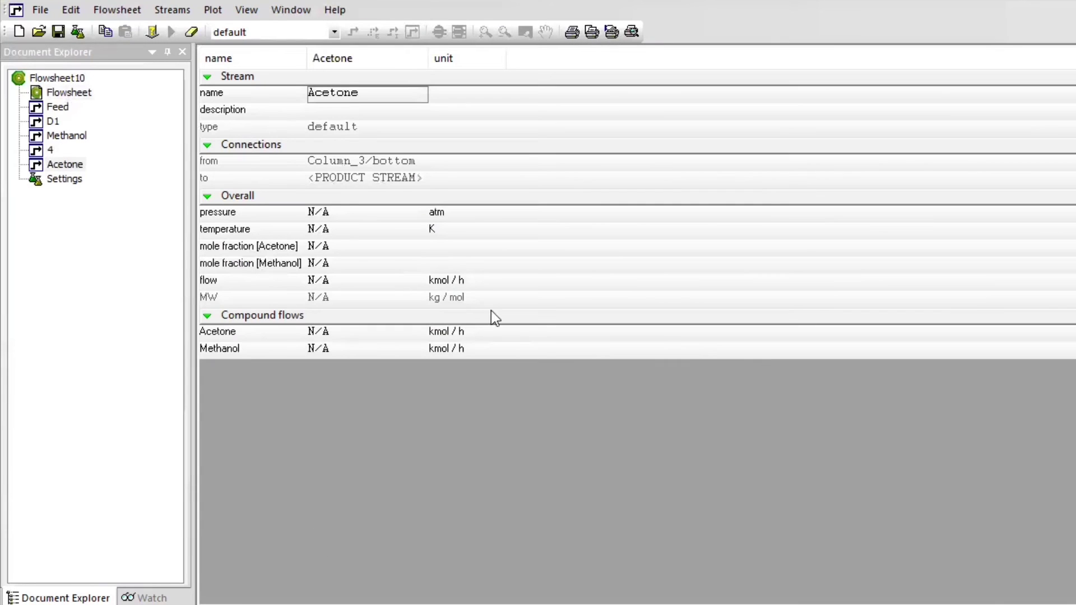
click(333, 250)
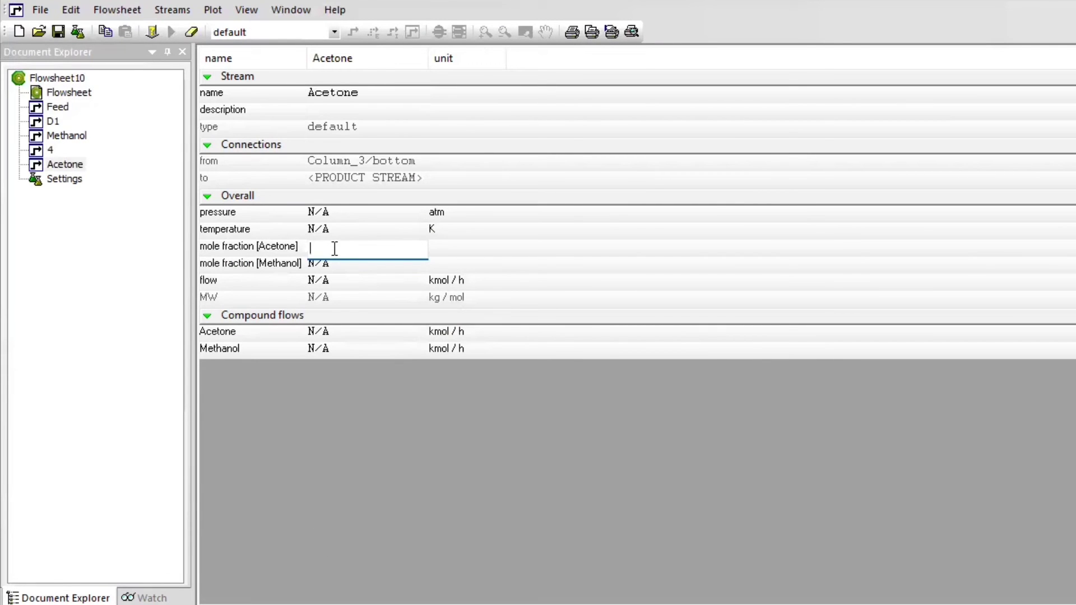
text(0.994)
key(Return)
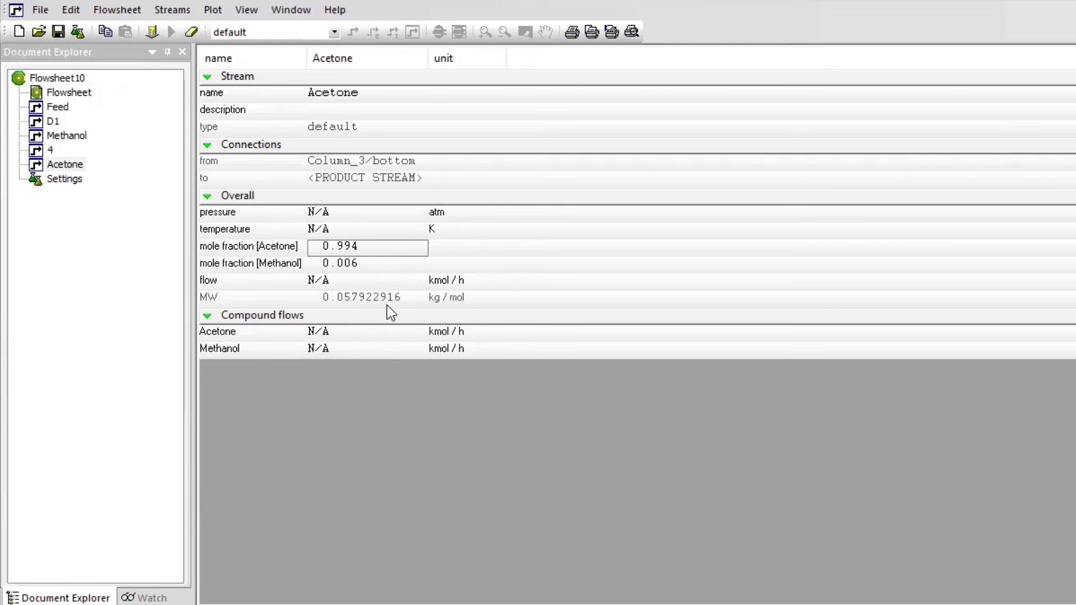
Step: Rename the stream from the second column's top to the valve as D2 and set its methanol mole fraction to 0.65
double_click(59, 91)
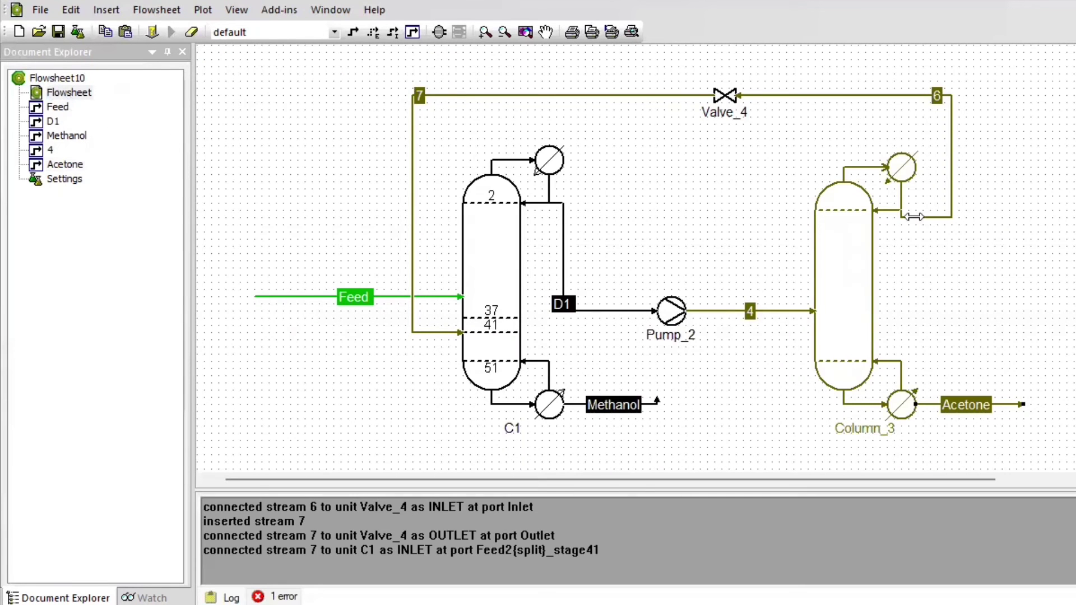
double_click(942, 94)
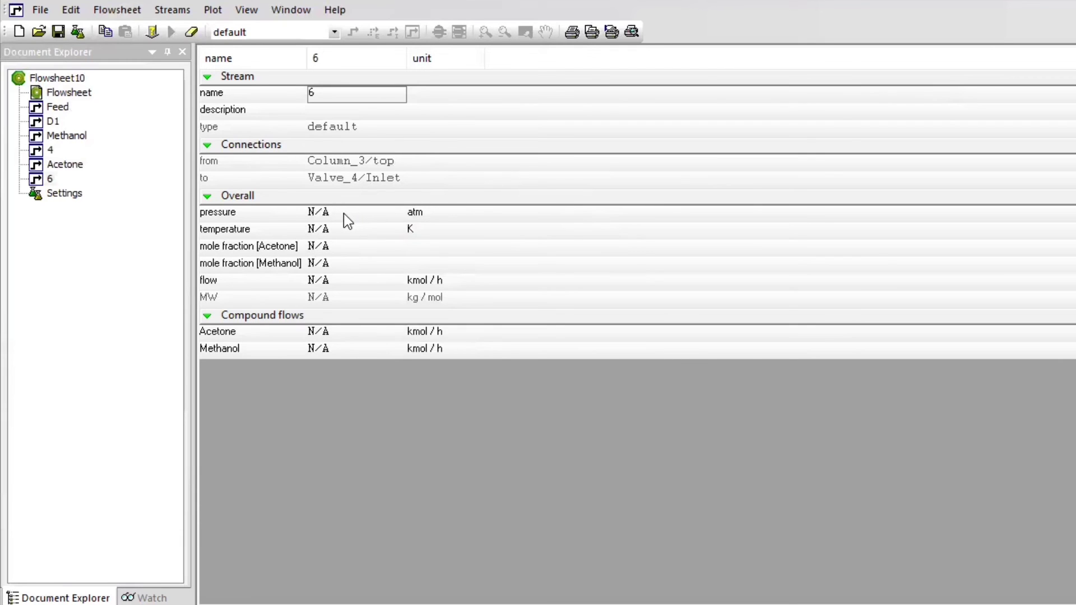
click(346, 96)
text(D2)
click(337, 248)
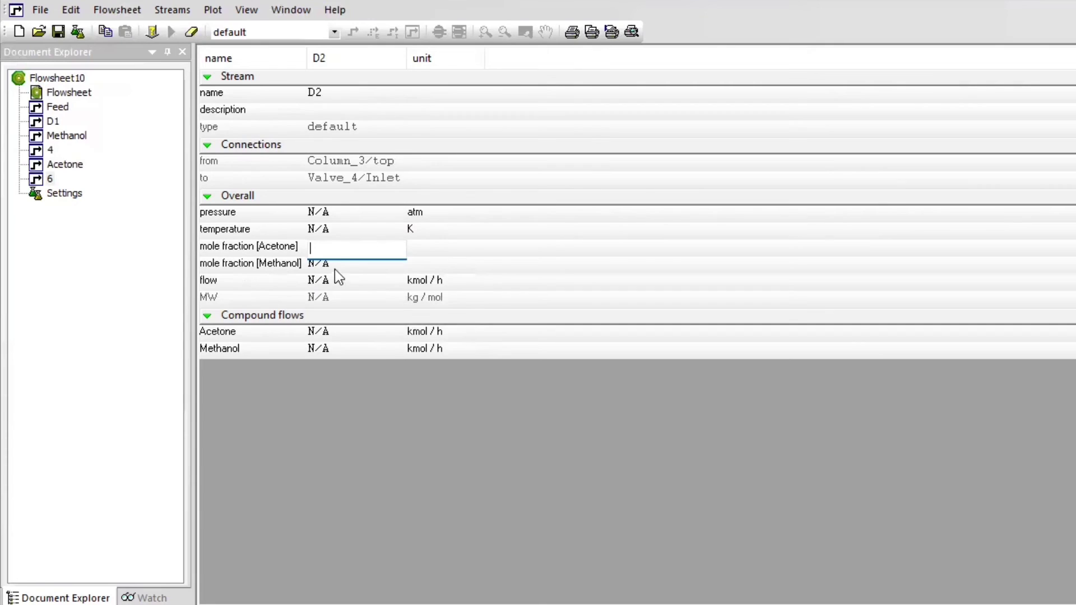
click(346, 263)
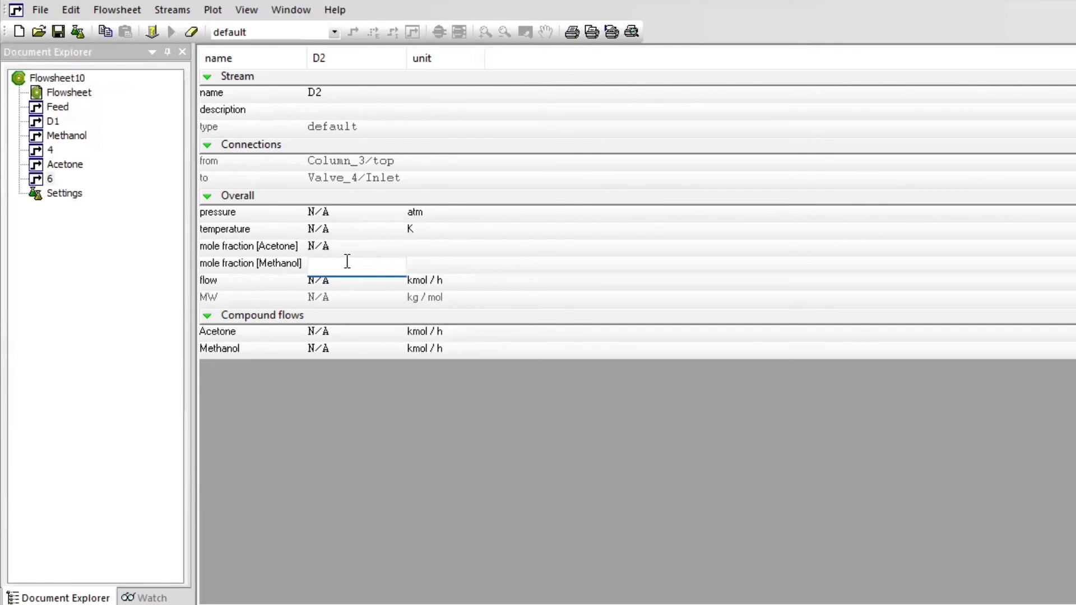
text(0.65)
key(Return)
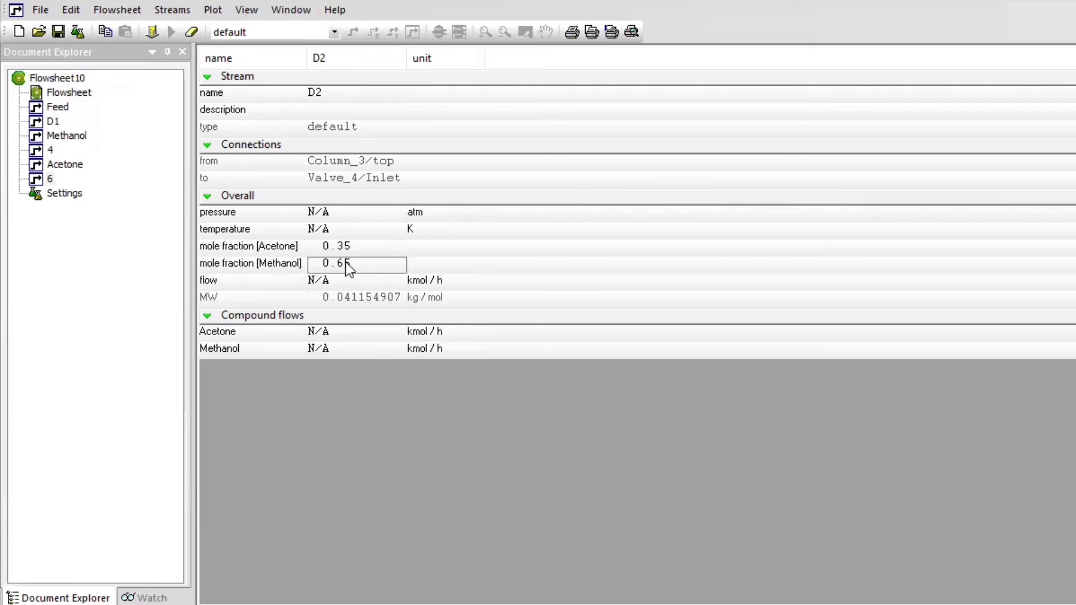
Step: Rename the valve's outlet stream as Recycle and set its methanol mole fraction to 0.65
key(ctrl+Tab)
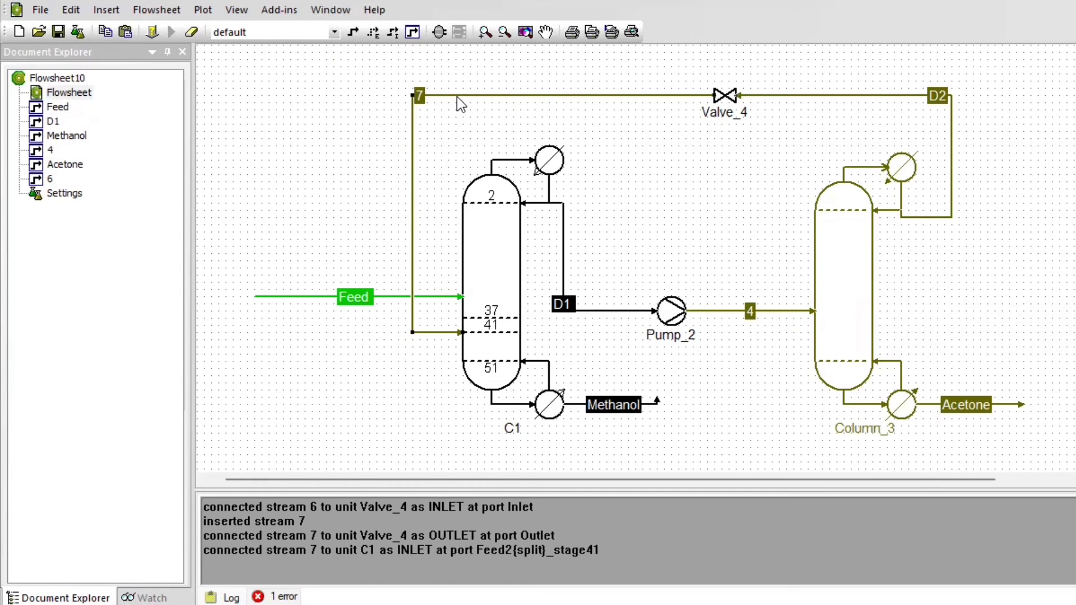
double_click(456, 95)
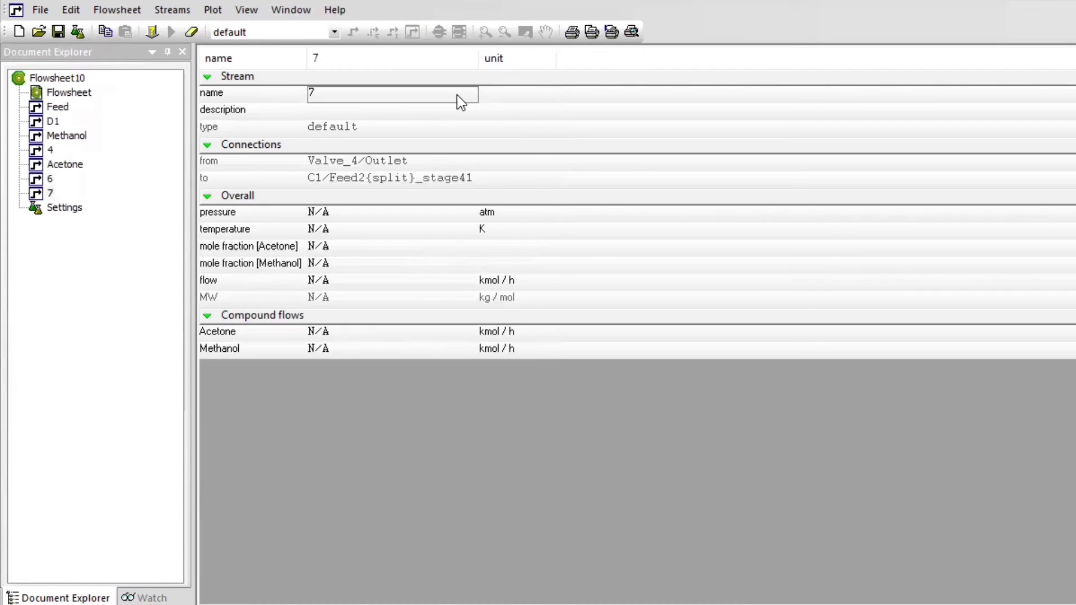
click(394, 93)
text(Re)
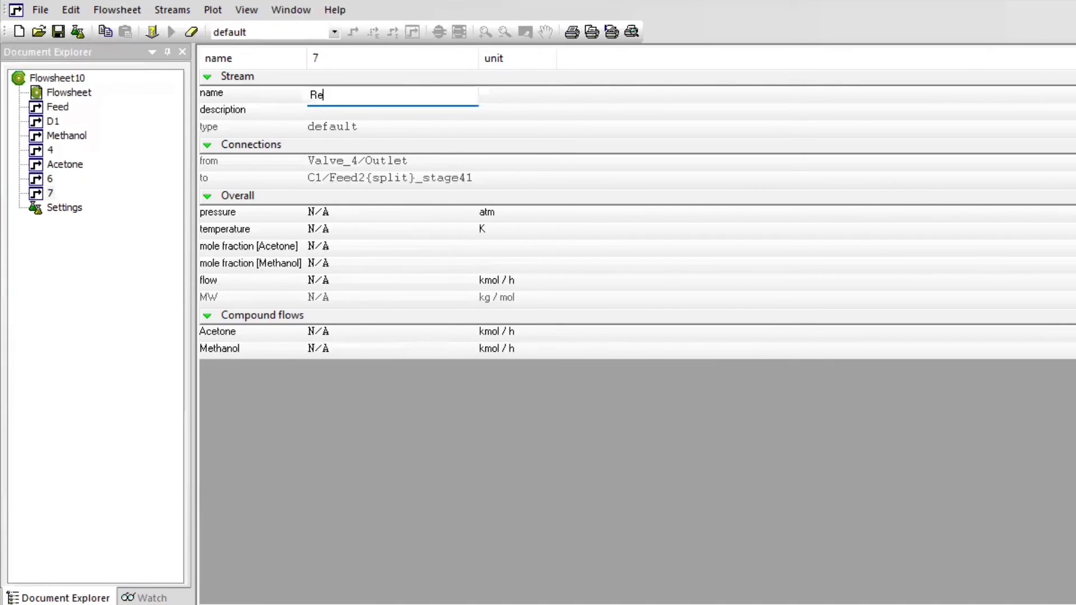
text(cycle)
key(Return)
click(344, 259)
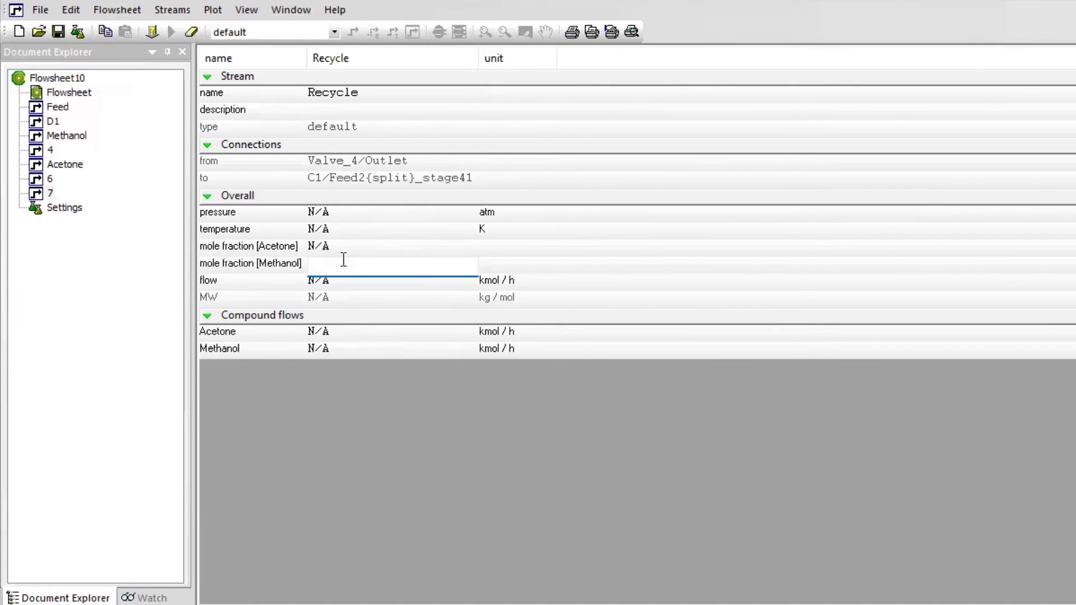
text(0.65)
key(Return)
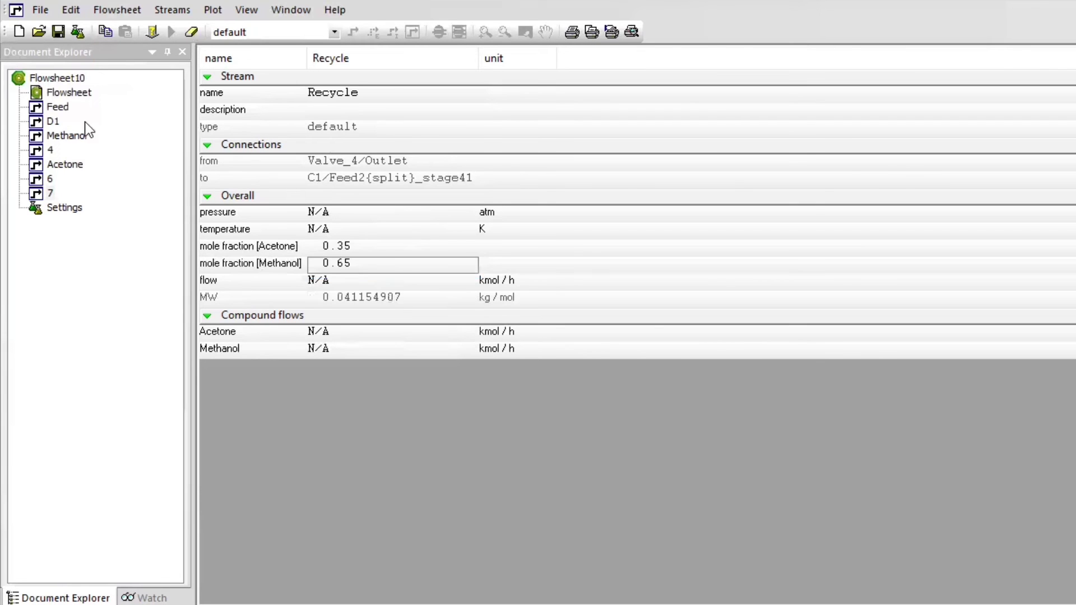
Step: Configure the second column as C2 with its feed at stage 41, and solve the flowsheet
click(68, 92)
double_click(847, 278)
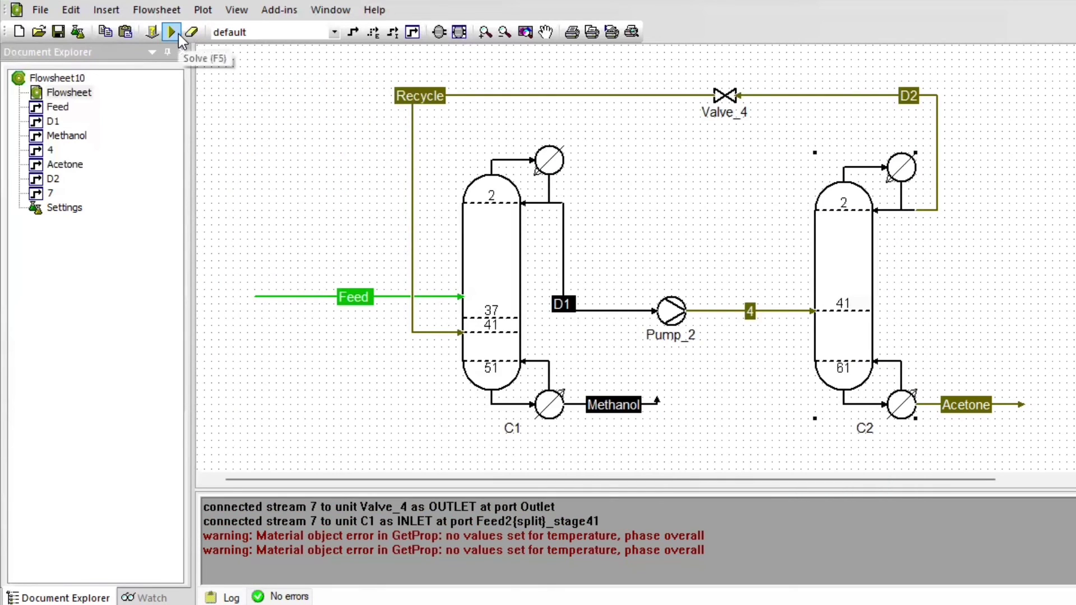
click(172, 32)
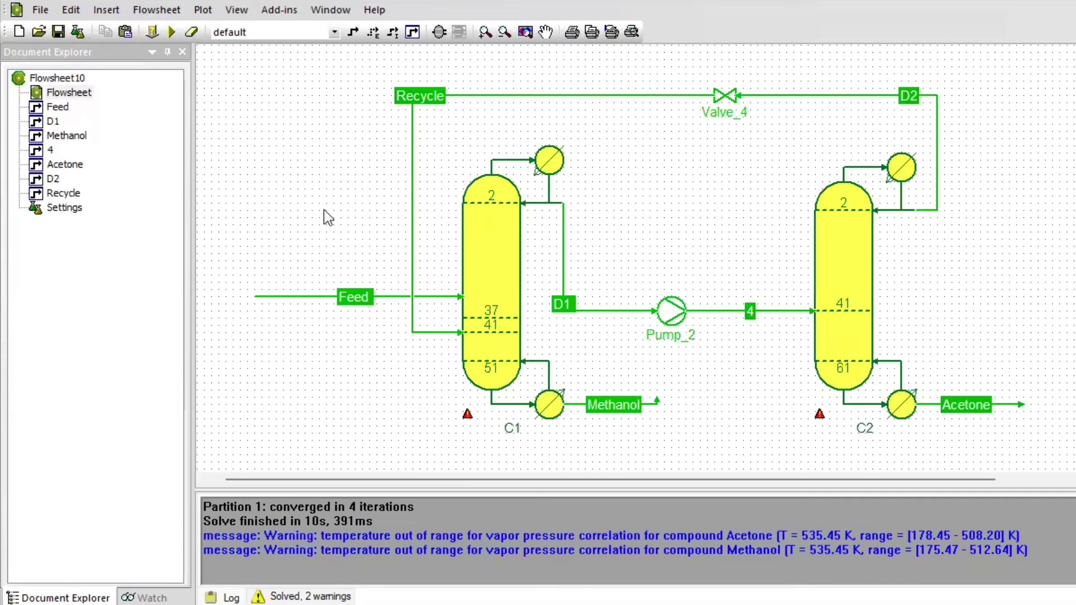
Step: Examine the solved pressures, temperatures, compositions and flows of the Acetone, Methanol, Recycle, D1 and Feed streams
double_click(66, 165)
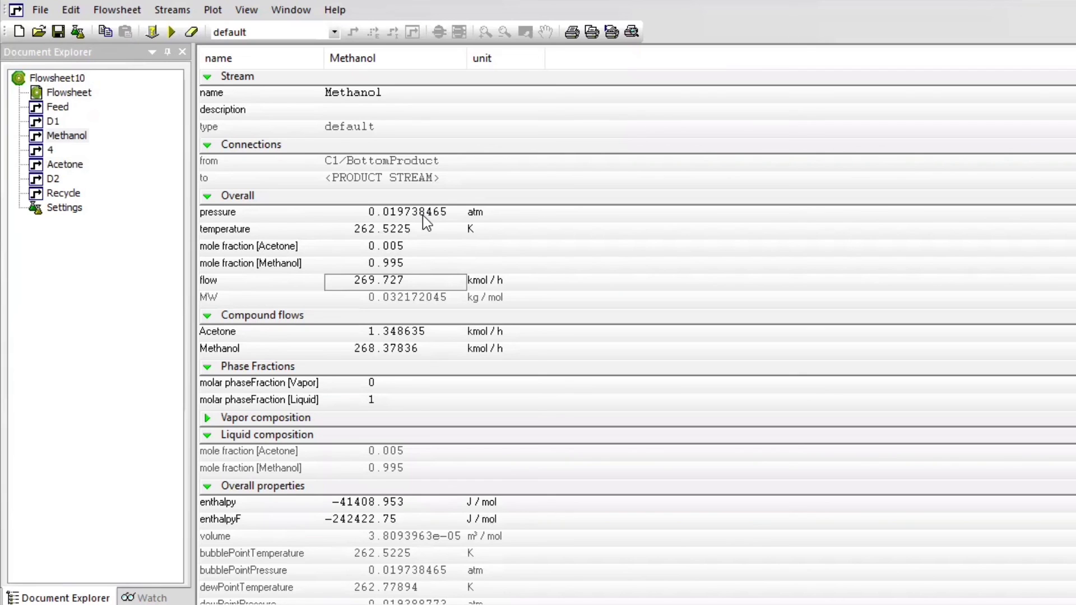
click(74, 194)
click(66, 119)
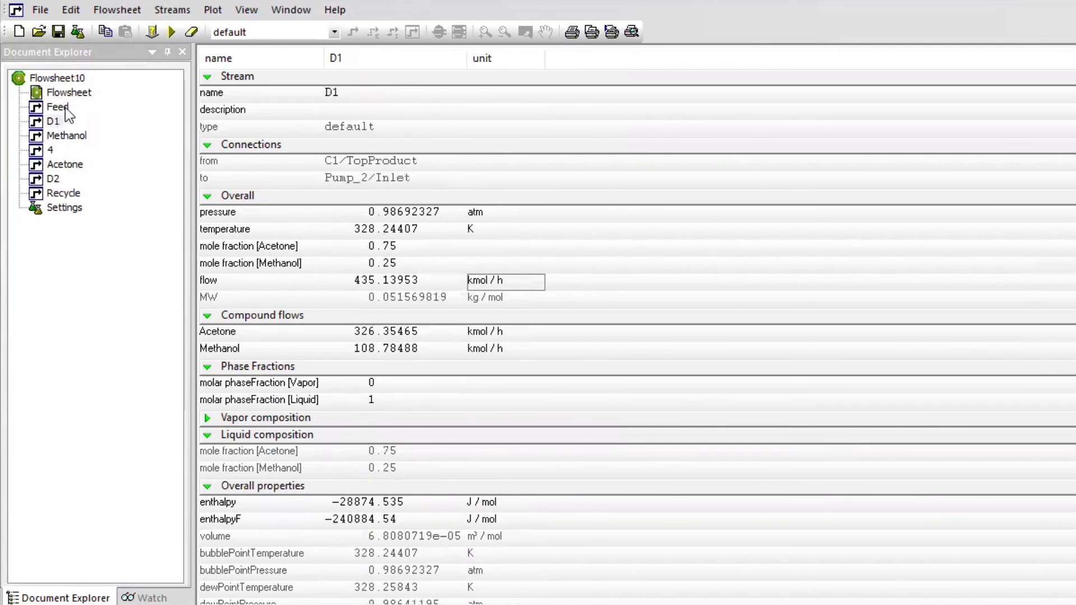
click(65, 110)
click(74, 91)
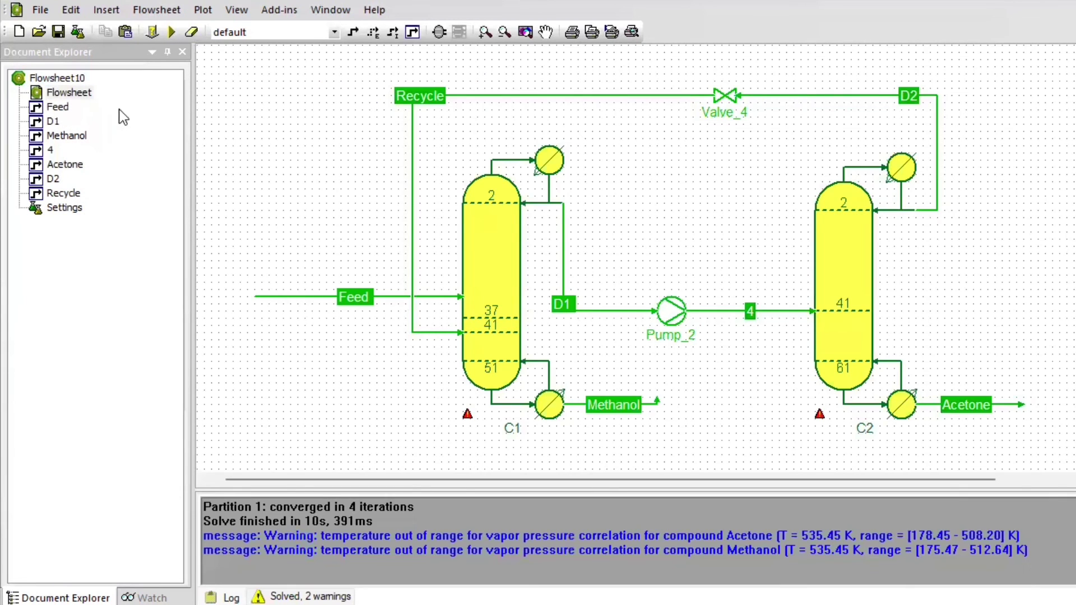